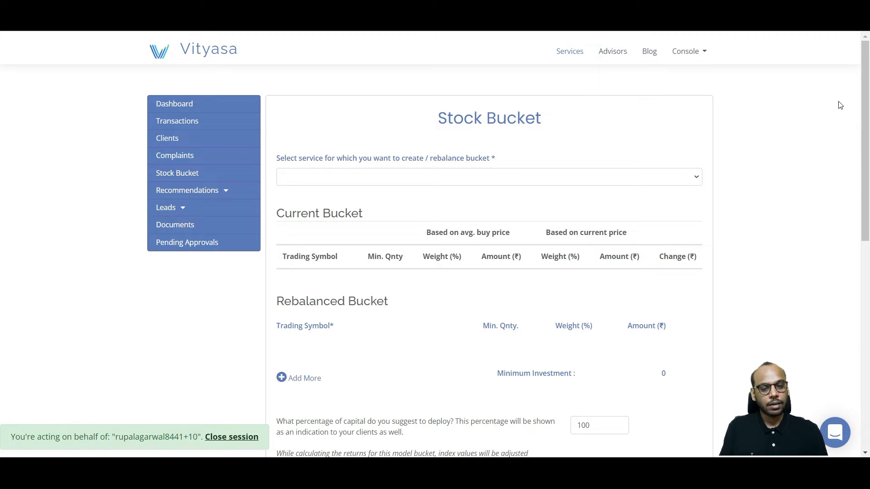
# Step: Select the "Cant get worse" service and add YESBANK to the rebalanced bucket with a minimum quantity of 5
pyautogui.click(678, 181)
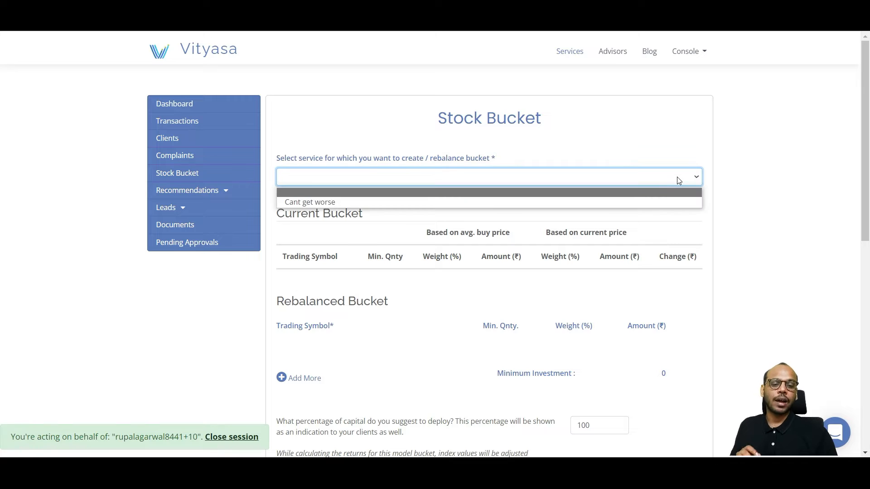
pyautogui.click(657, 201)
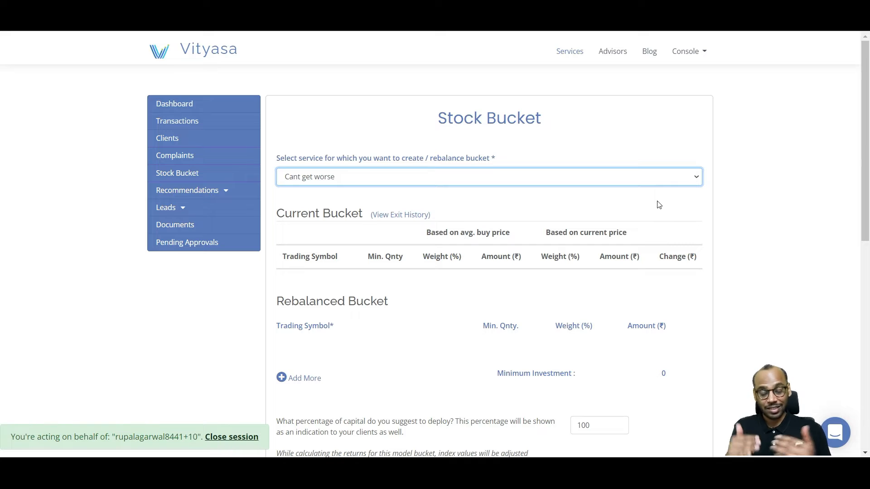
pyautogui.scroll(-1, 657, 203)
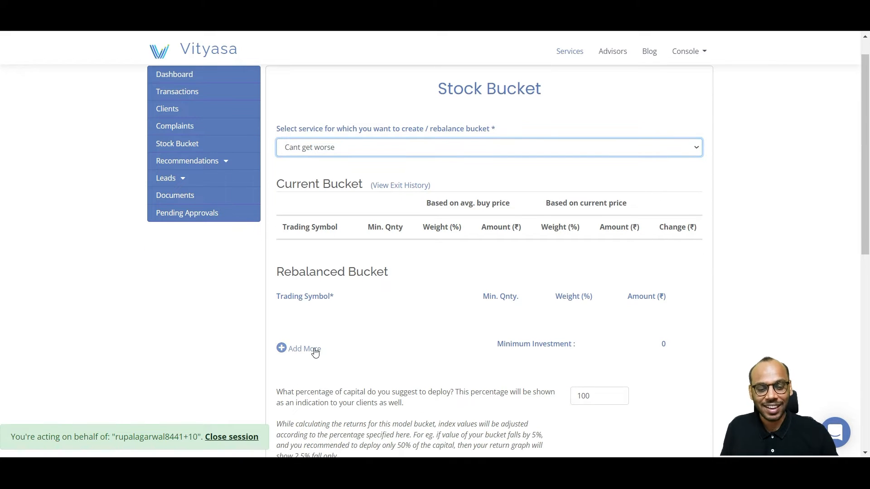
pyautogui.click(314, 351)
pyautogui.click(424, 321)
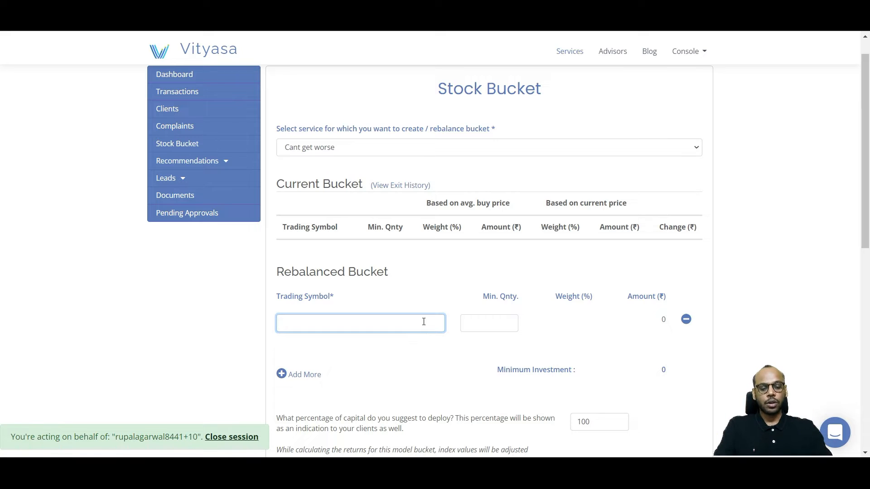
pyautogui.write('yesb')
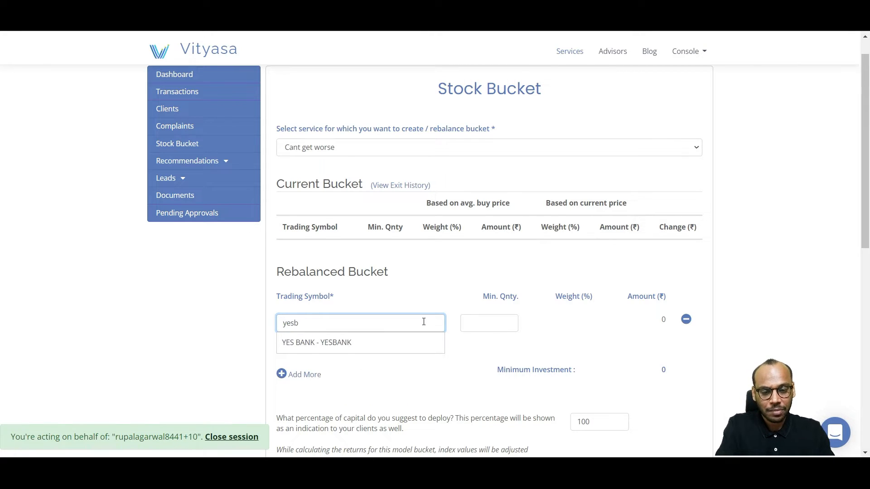
pyautogui.click(353, 348)
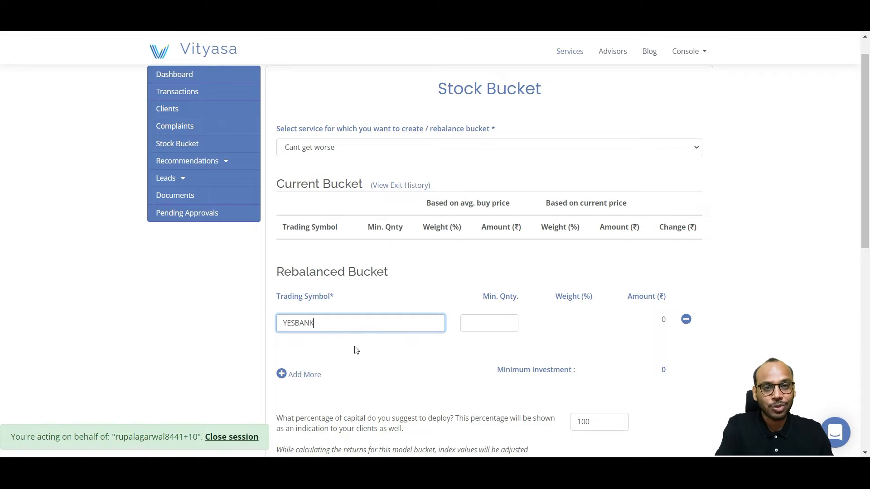
pyautogui.click(505, 324)
pyautogui.write('5')
pyautogui.click(539, 350)
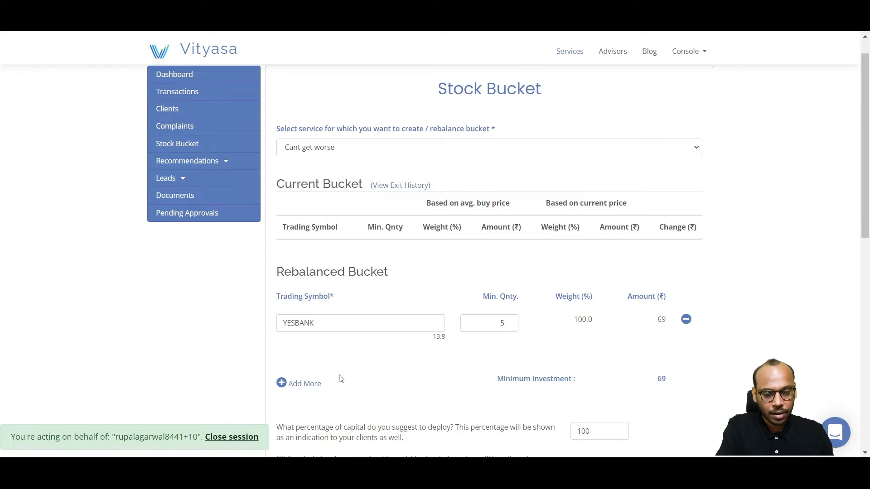
# Step: Add IDEA as the second stock in the rebalanced bucket with a minimum quantity of 5
pyautogui.click(303, 383)
pyautogui.click(339, 356)
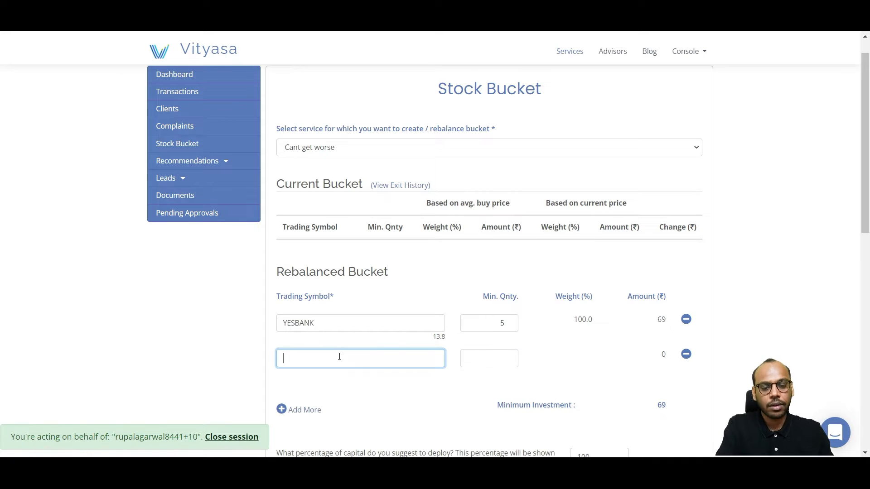
pyautogui.write('idea')
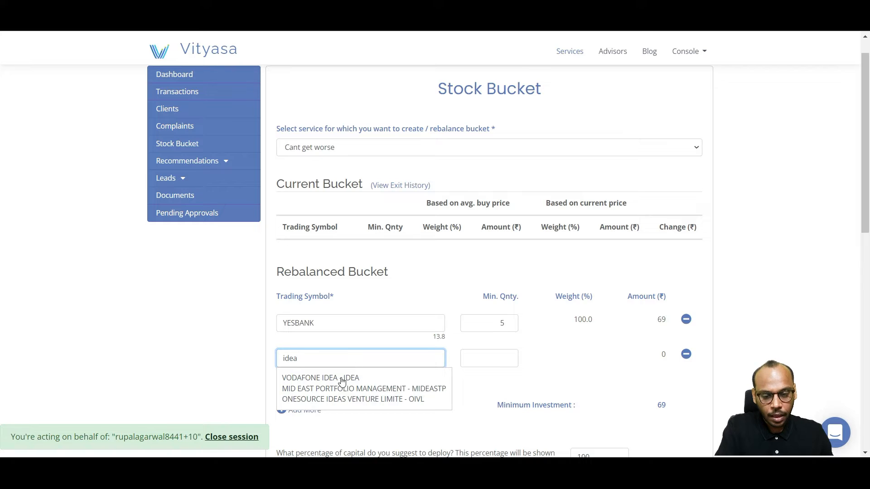
pyautogui.click(346, 377)
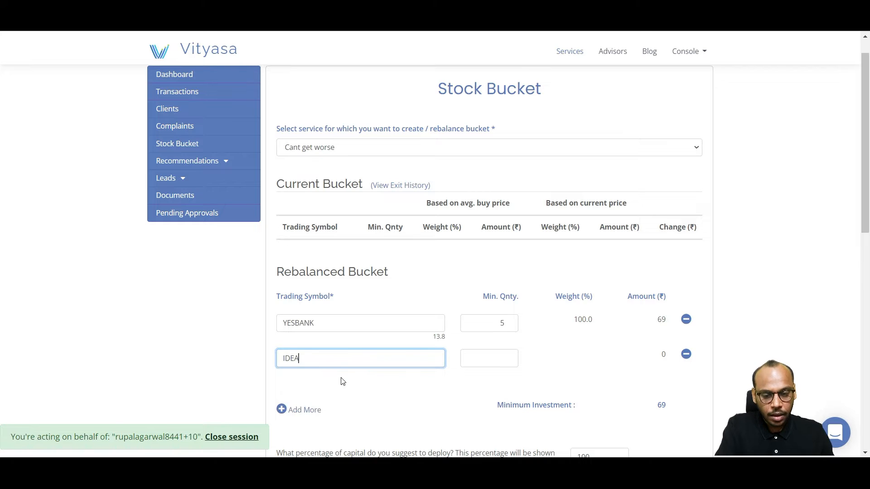
pyautogui.click(493, 357)
pyautogui.write('5')
pyautogui.press('Tab')
# Step: Add SUZLON as the third stock in the rebalanced bucket with a minimum quantity of 5
pyautogui.click(312, 419)
pyautogui.click(322, 395)
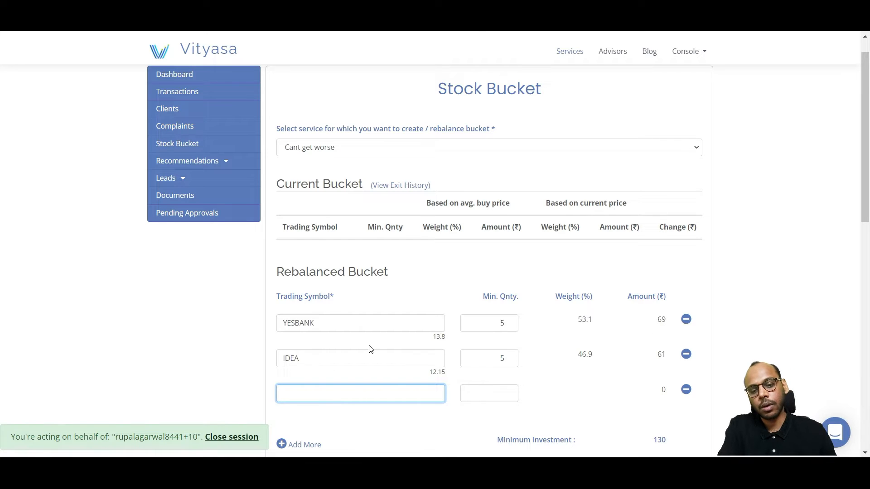
pyautogui.scroll(-1, 370, 349)
pyautogui.write('suzlo')
pyautogui.click(351, 354)
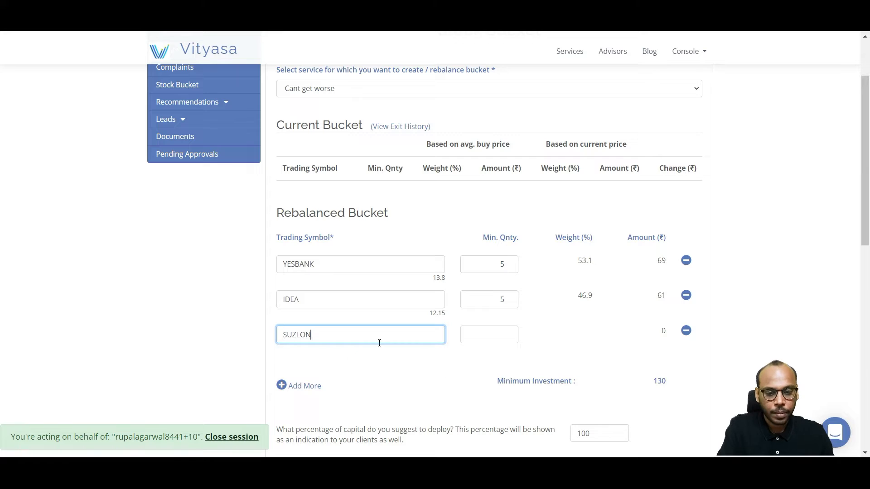
pyautogui.click(492, 335)
pyautogui.write('5')
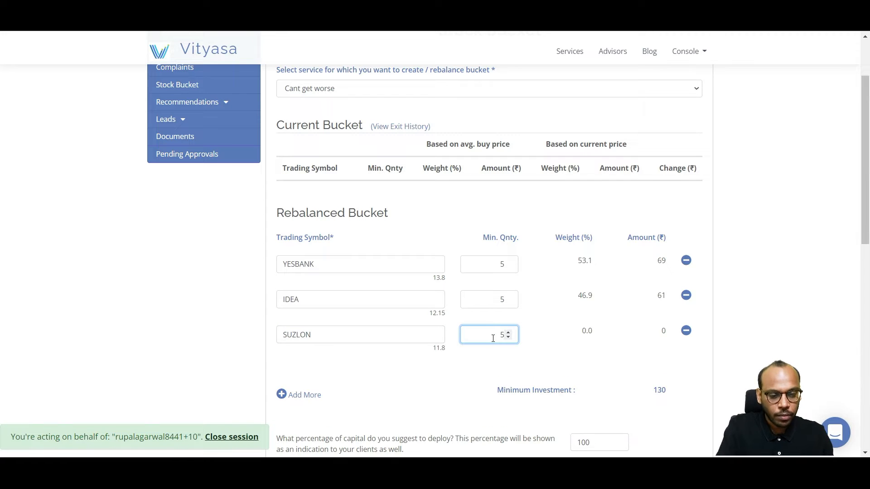
pyautogui.click(509, 365)
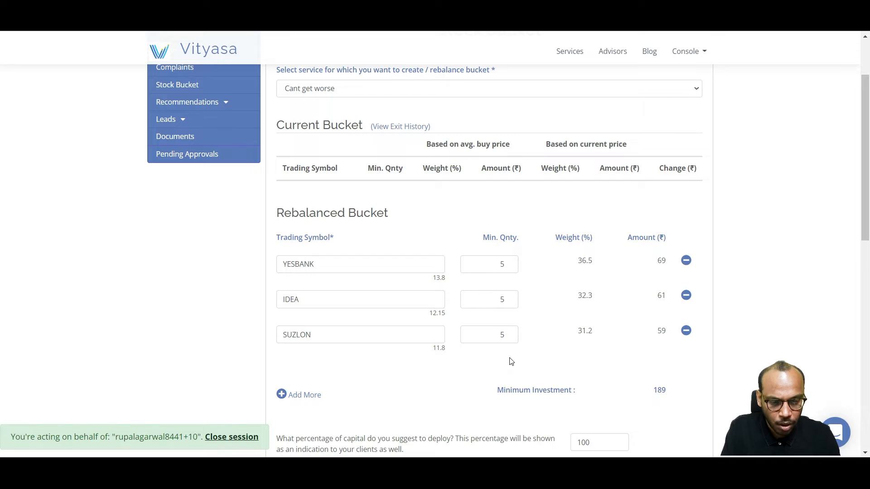
# Step: Raise the minimum quantities of SUZLON and IDEA to 6 each
pyautogui.click(509, 333)
pyautogui.click(560, 356)
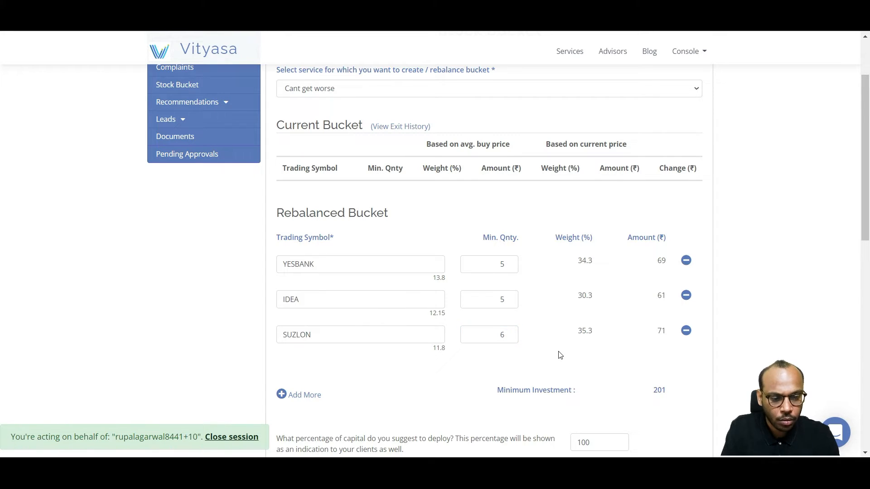
pyautogui.click(508, 297)
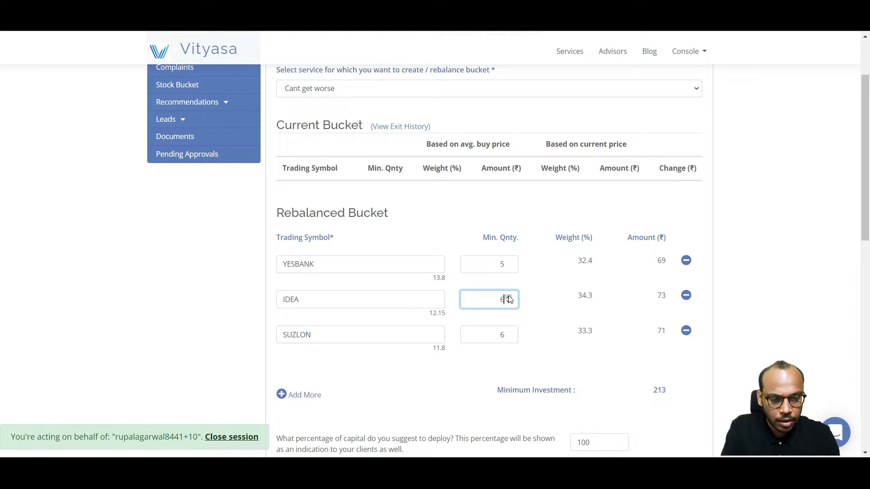
pyautogui.click(543, 323)
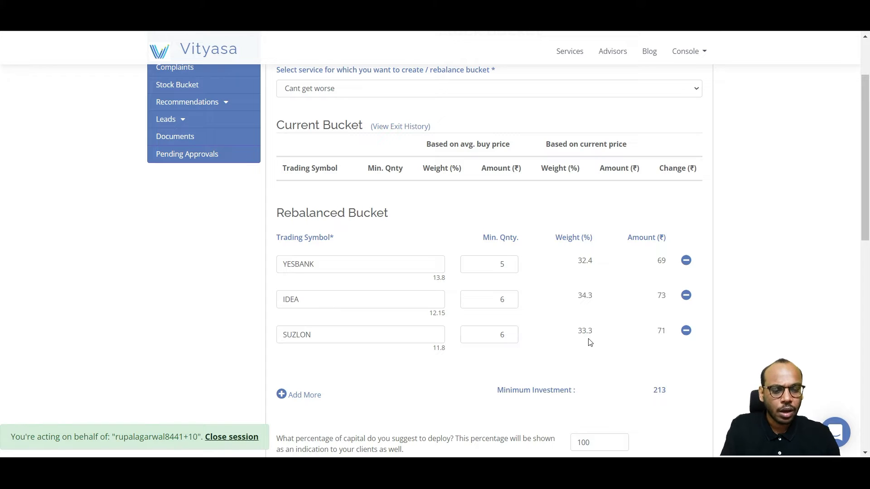
# Step: Enter "High risk bucket." as the note for clients below the net bucket changes
pyautogui.scroll(-1, 590, 343)
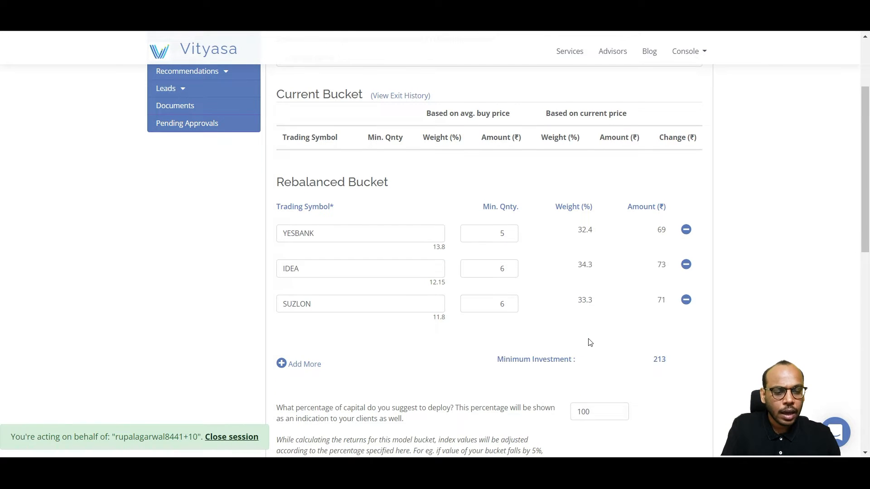
pyautogui.scroll(-1, 589, 342)
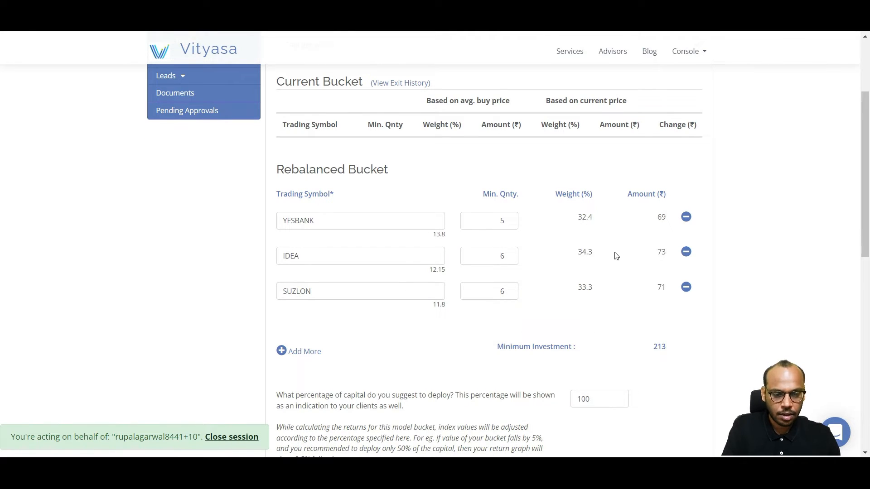
pyautogui.scroll(-1, 612, 325)
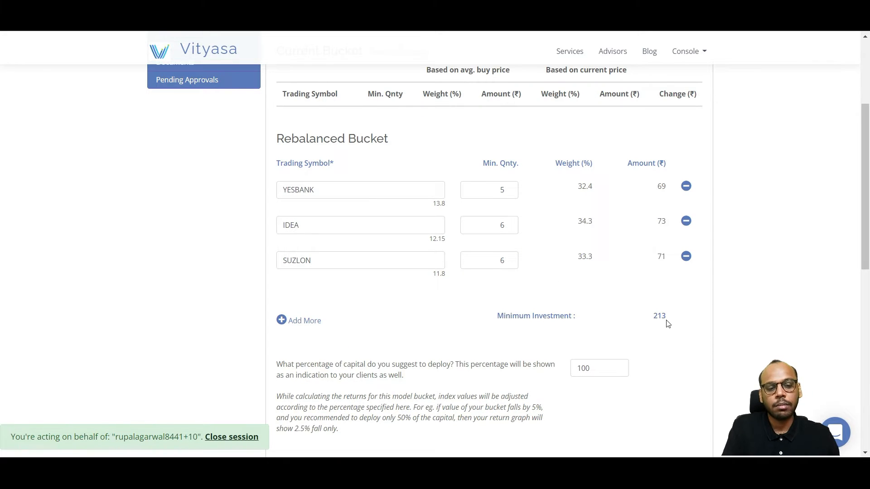
pyautogui.scroll(-1, 668, 323)
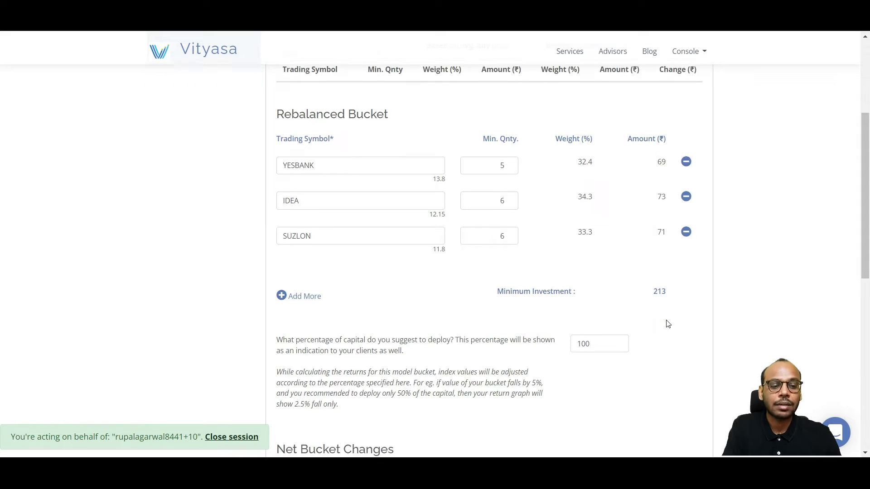
pyautogui.scroll(-7, 668, 324)
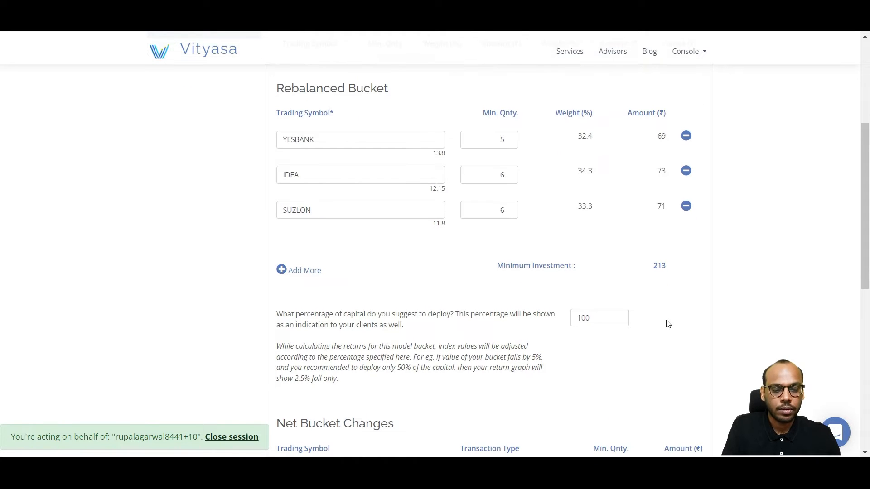
pyautogui.scroll(-2, 667, 324)
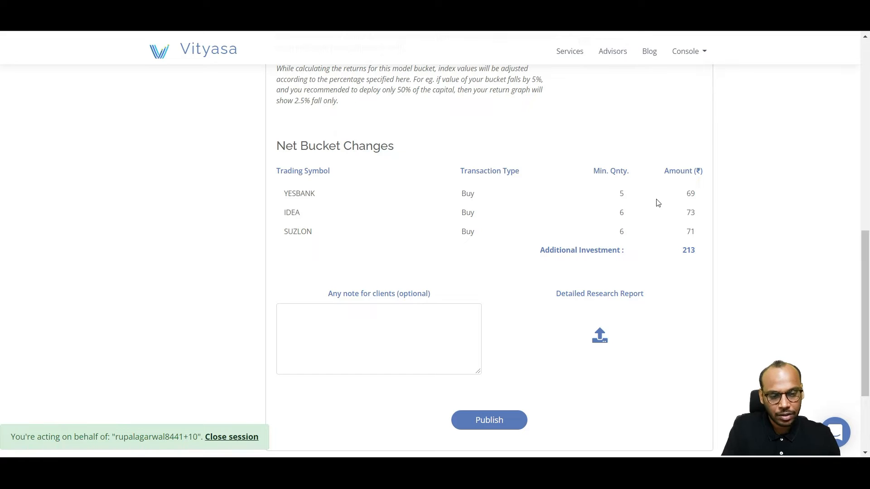
pyautogui.click(439, 330)
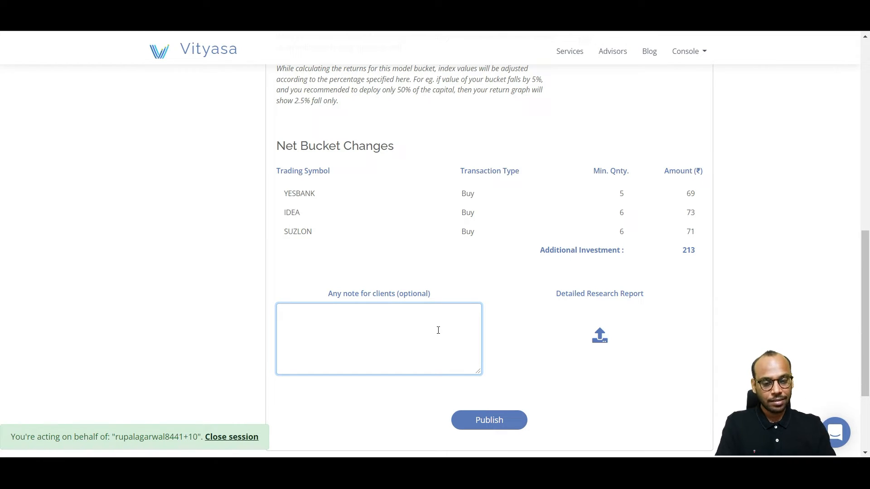
pyautogui.write('Hgh')
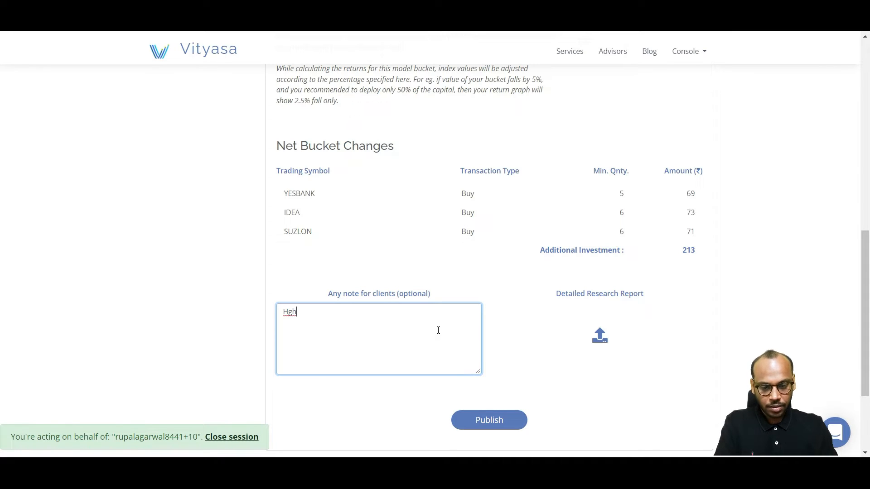
pyautogui.press('BackSpace')
pyautogui.press('BackSpace')
pyautogui.write('igh ris')
pyautogui.press('BackSpace')
pyautogui.write('isk bucket')
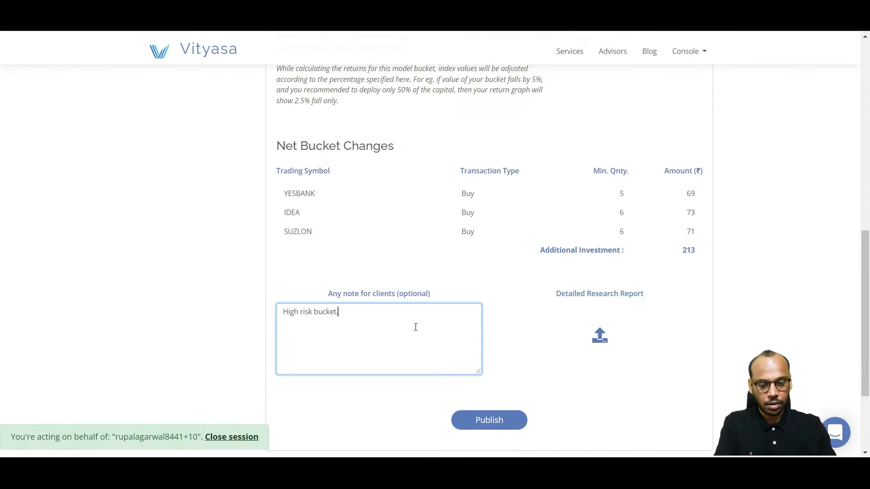
# Step: Publish the new stock bucket, confirm the publication and dismiss the browser's offer to save the form information
pyautogui.click(487, 421)
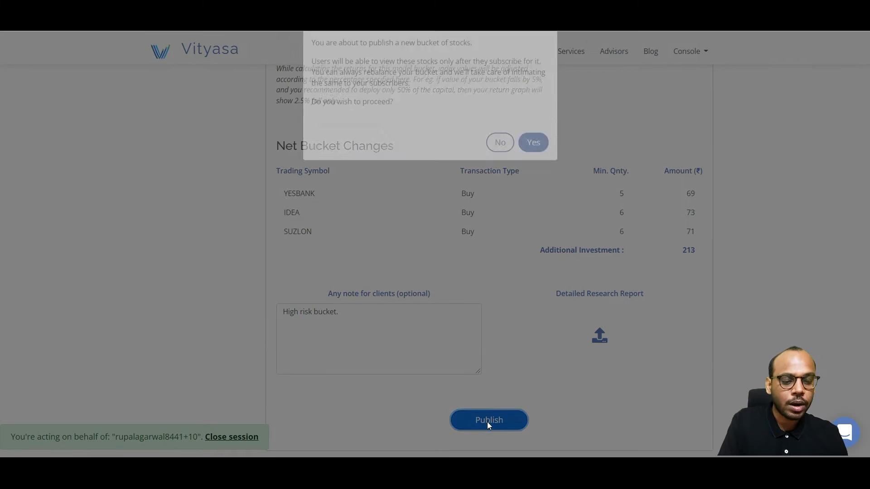
pyautogui.click(536, 167)
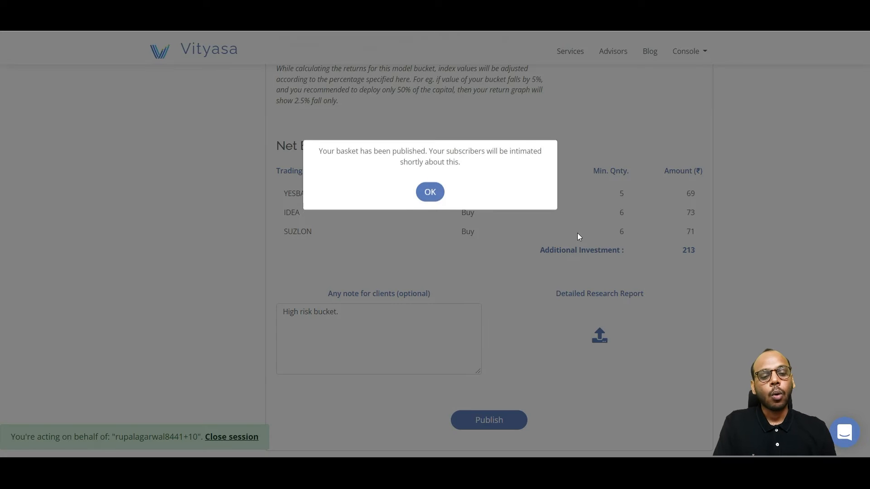
pyautogui.click(430, 201)
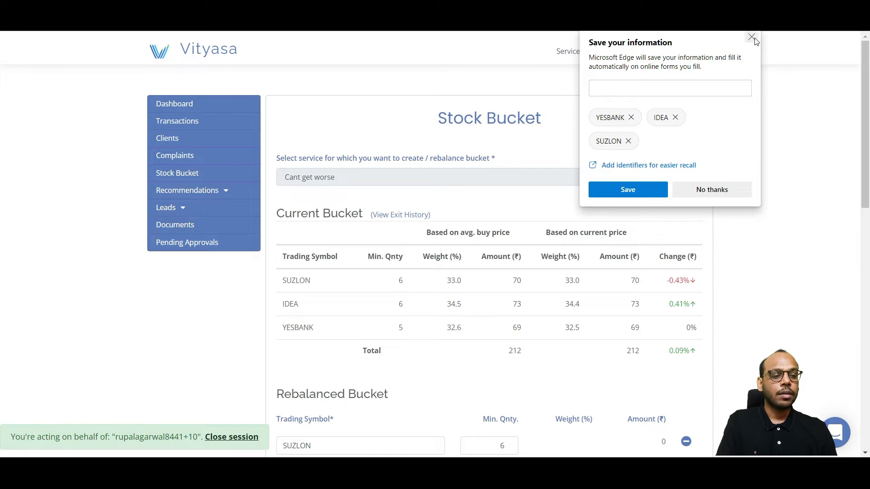
pyautogui.click(755, 40)
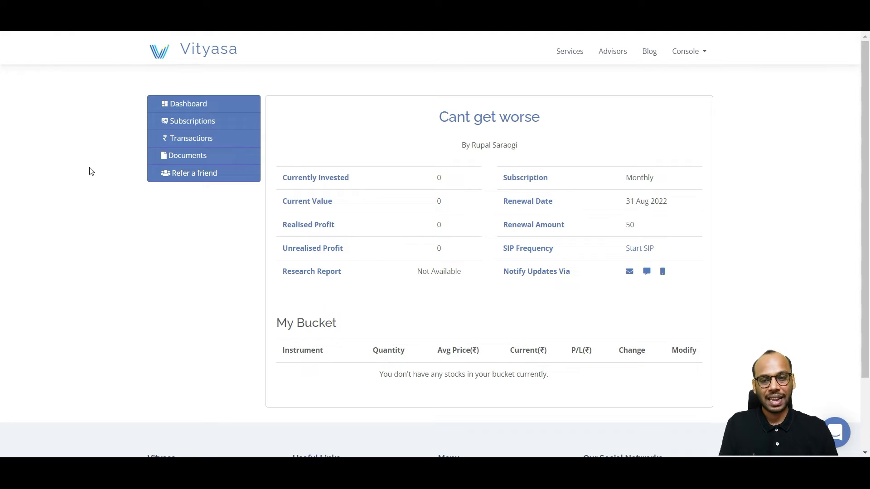
# Step: Refresh the client's "Cant get worse" subscription page and review the advisor recommended bucket with its notes, quantities and amounts
pyautogui.click(49, 32)
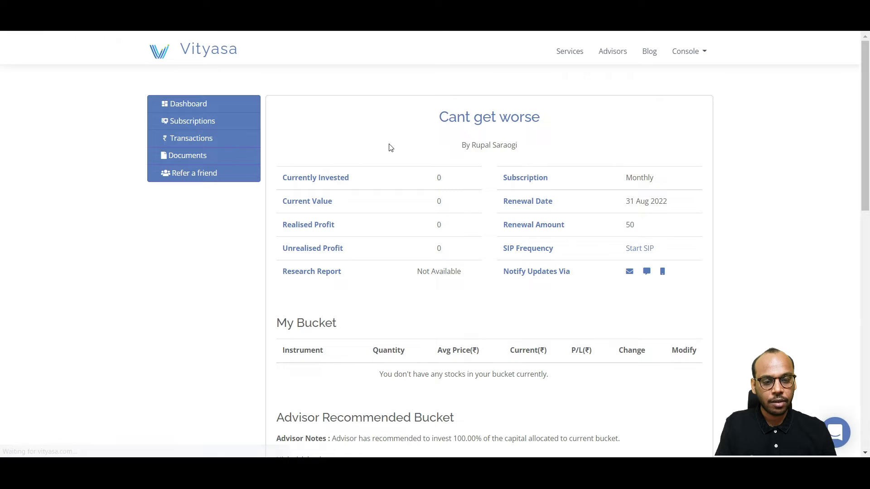
pyautogui.scroll(-2, 389, 144)
pyautogui.scroll(1, 389, 144)
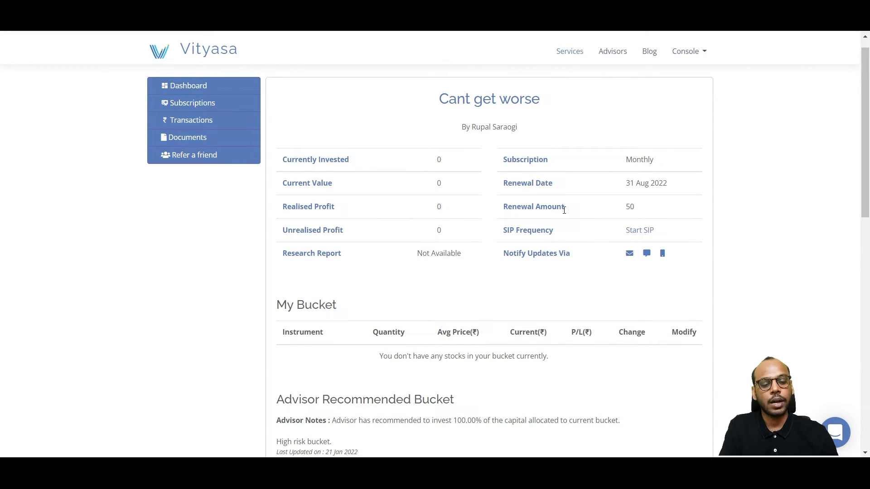
pyautogui.scroll(-2, 564, 210)
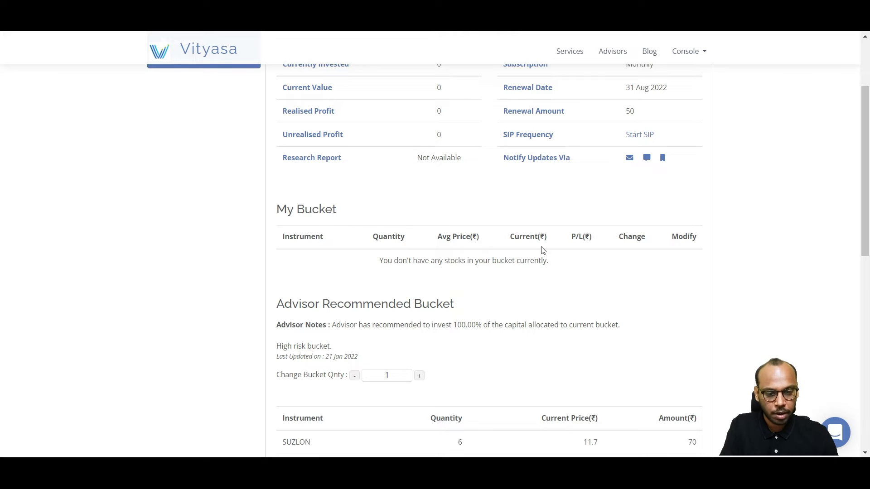
pyautogui.scroll(-3, 558, 256)
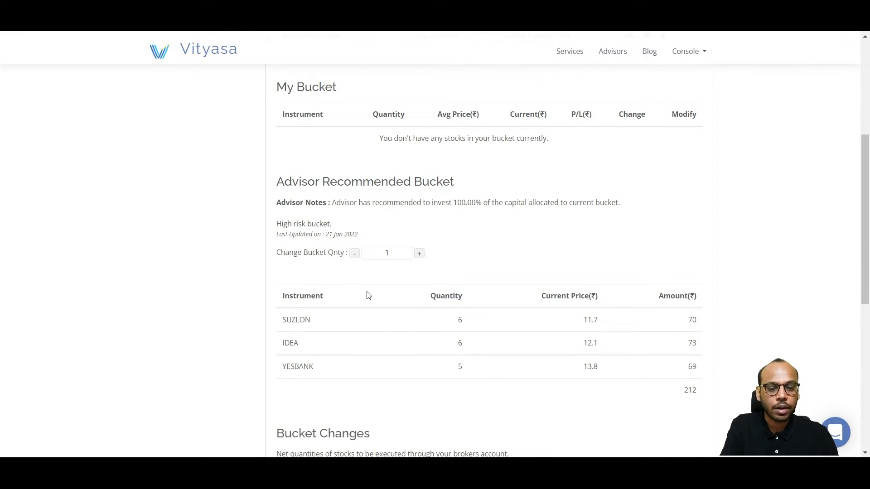
pyautogui.scroll(-1, 420, 308)
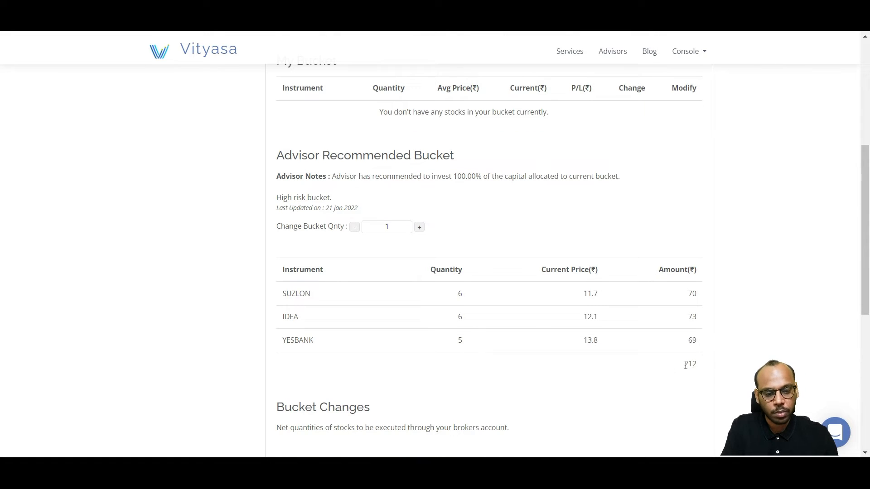
# Step: Raise the advisor recommended bucket's quantity to 5
pyautogui.scroll(-1, 700, 371)
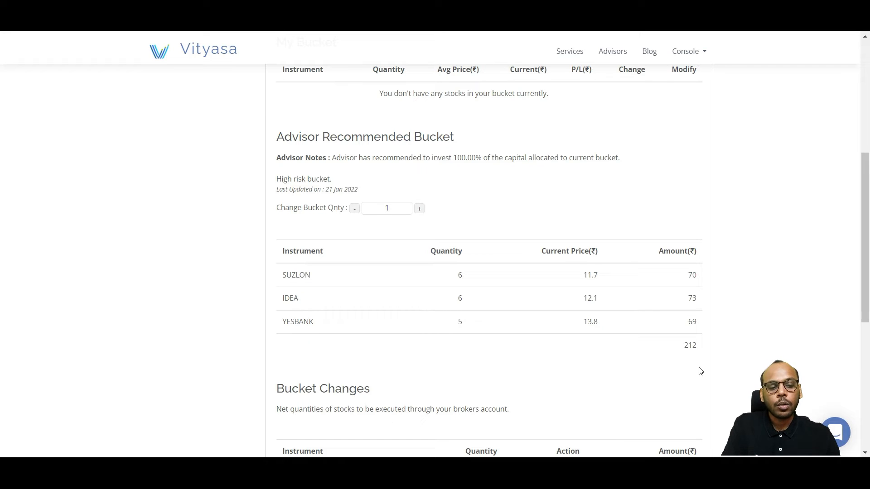
pyautogui.doubleClick(692, 347)
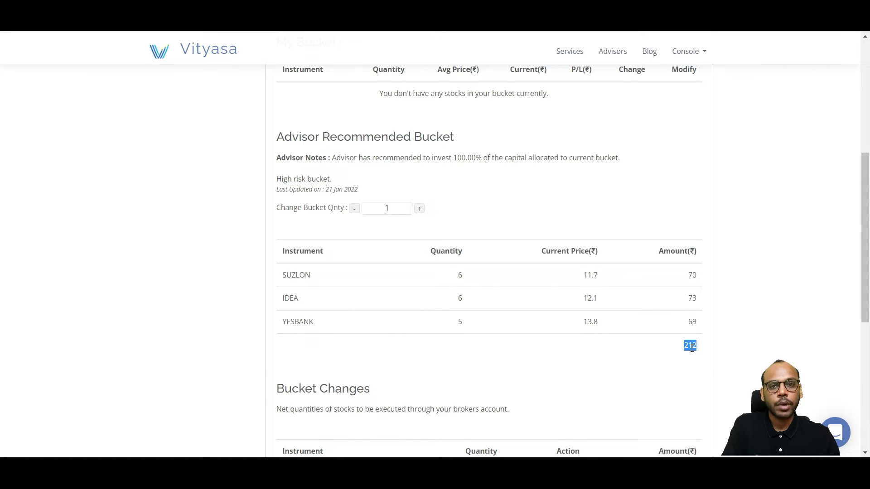
pyautogui.click(692, 361)
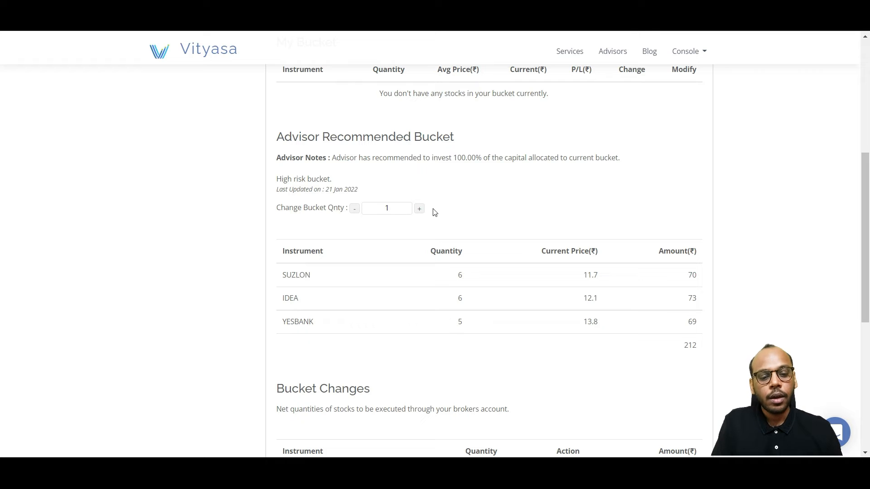
pyautogui.click(420, 209)
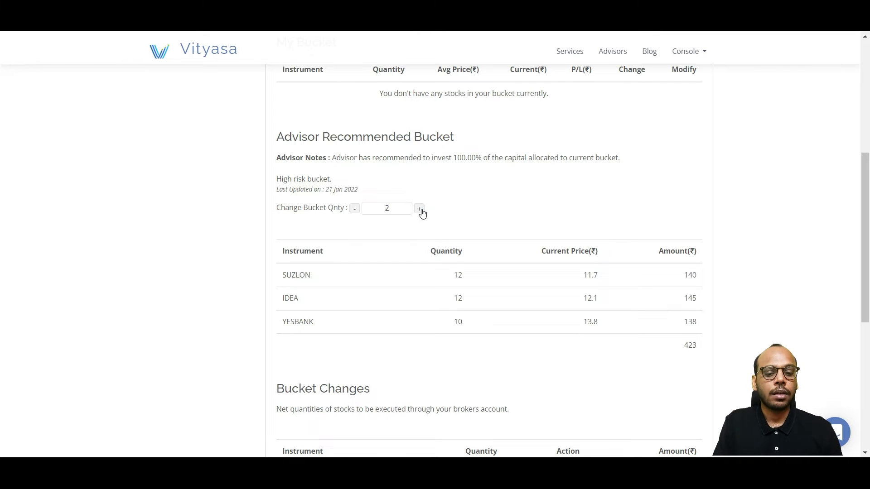
pyautogui.click(420, 209)
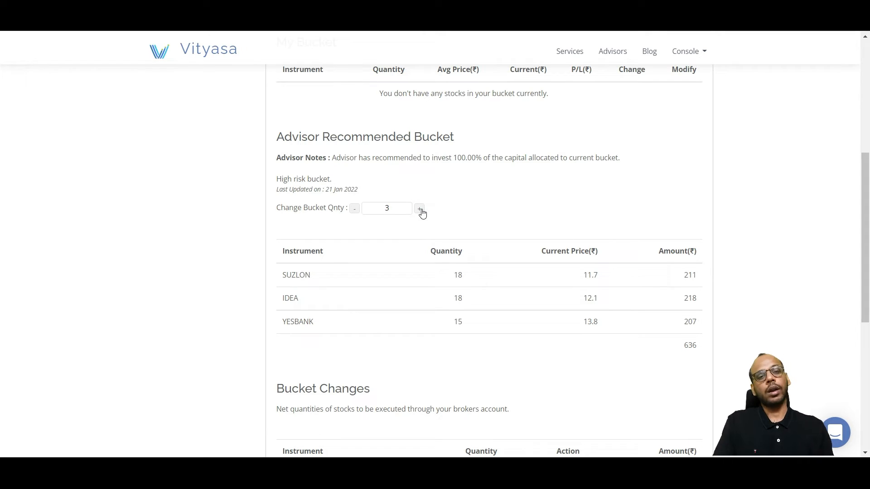
pyautogui.click(420, 210)
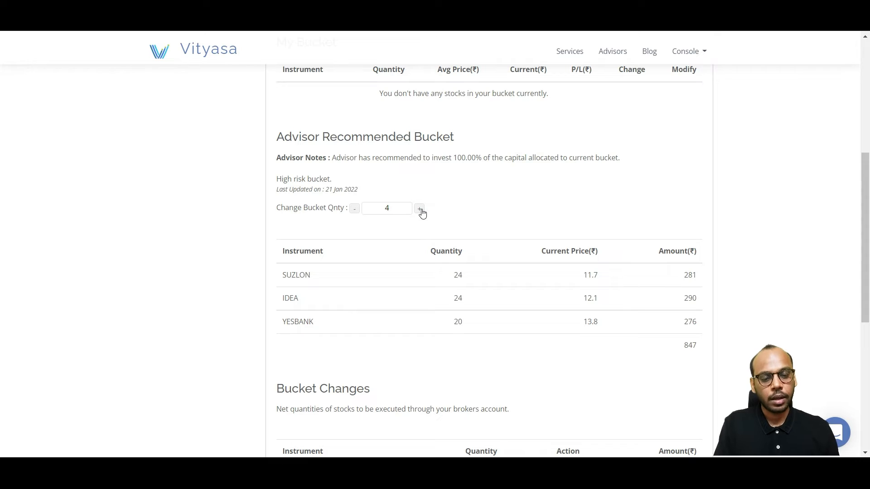
pyautogui.click(420, 210)
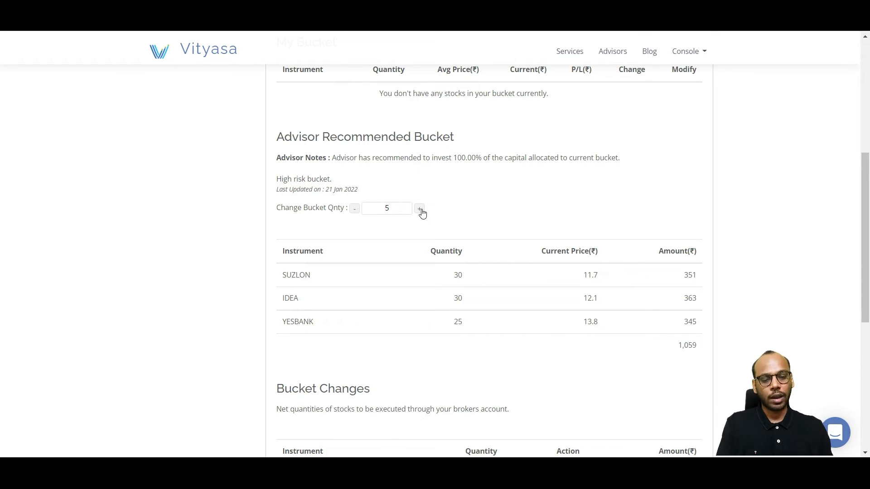
# Step: Place the order for the listed bucket changes with the broker
pyautogui.scroll(-3, 495, 231)
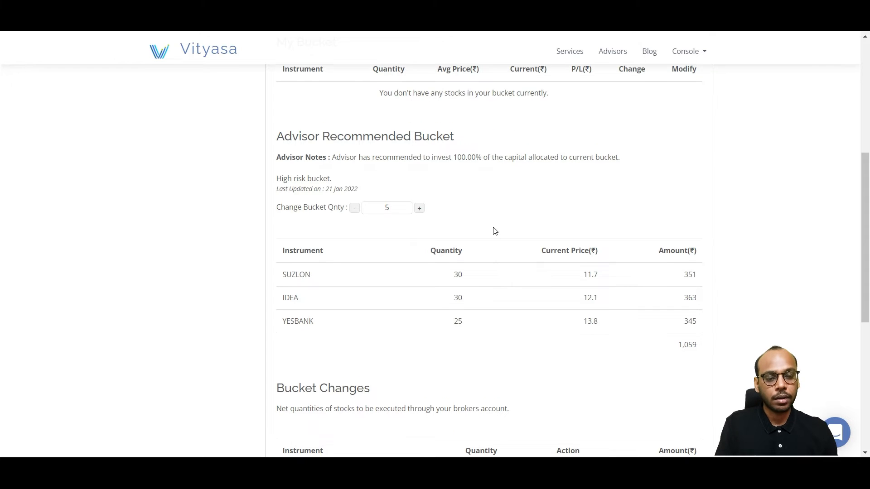
pyautogui.scroll(-1, 494, 231)
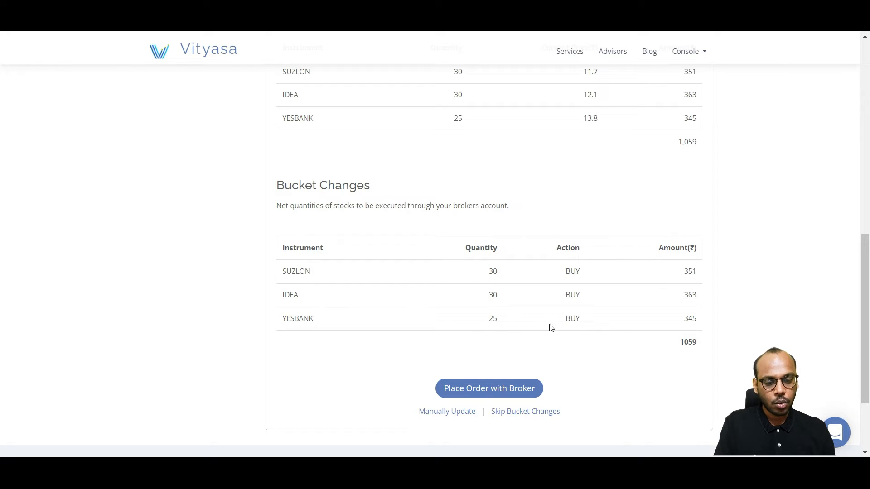
pyautogui.scroll(-1, 567, 320)
pyautogui.click(514, 345)
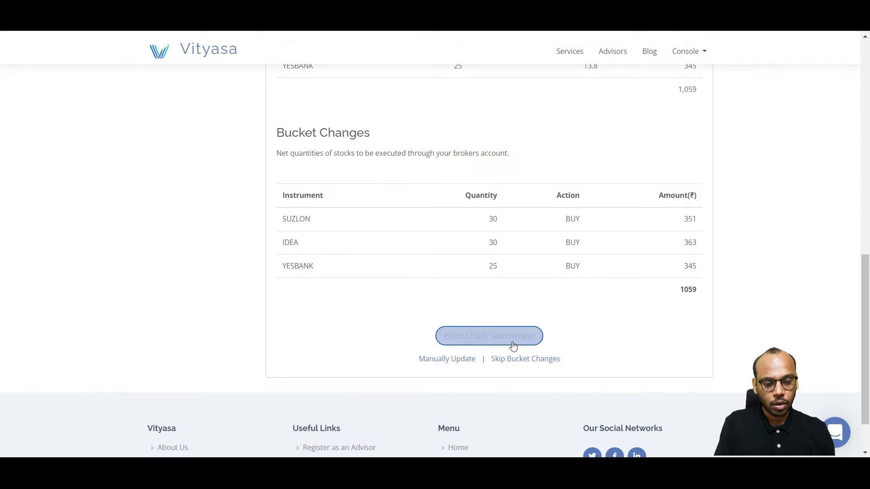
pyautogui.click(487, 338)
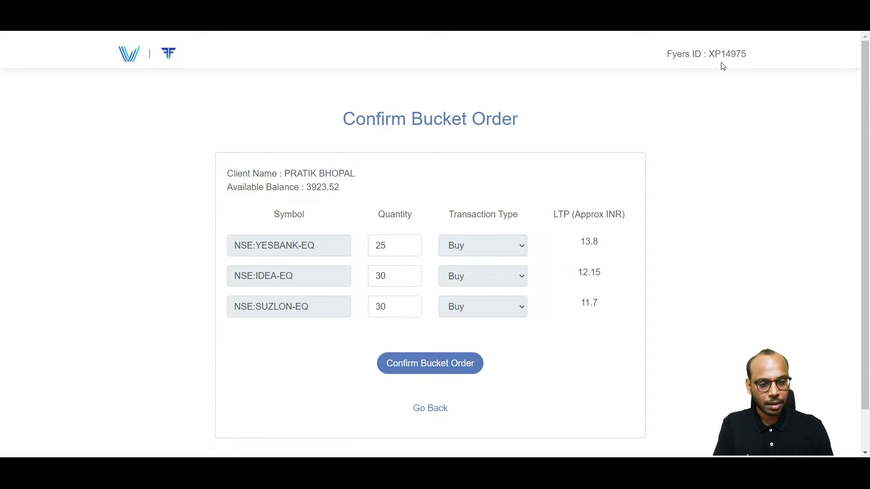
# Step: Confirm the bucket order for YESBANK, IDEA and SUZLON and acknowledge the order message
pyautogui.scroll(-1, 495, 224)
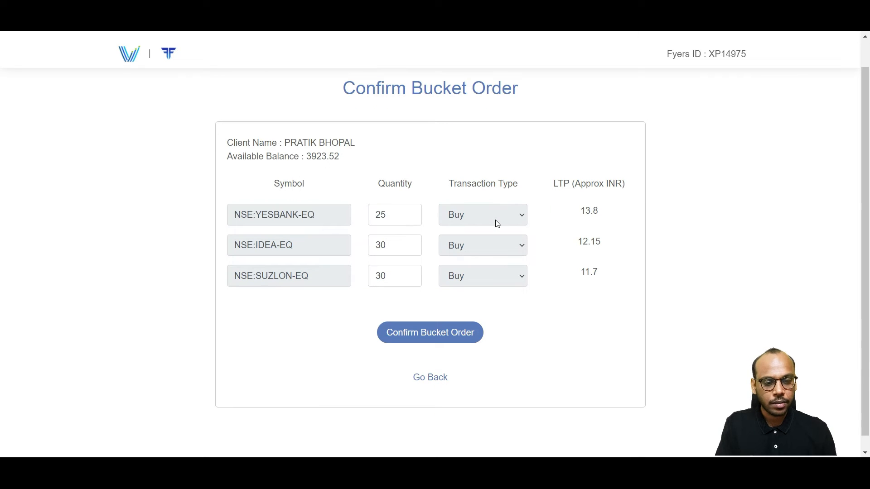
pyautogui.scroll(-1, 629, 282)
pyautogui.click(444, 320)
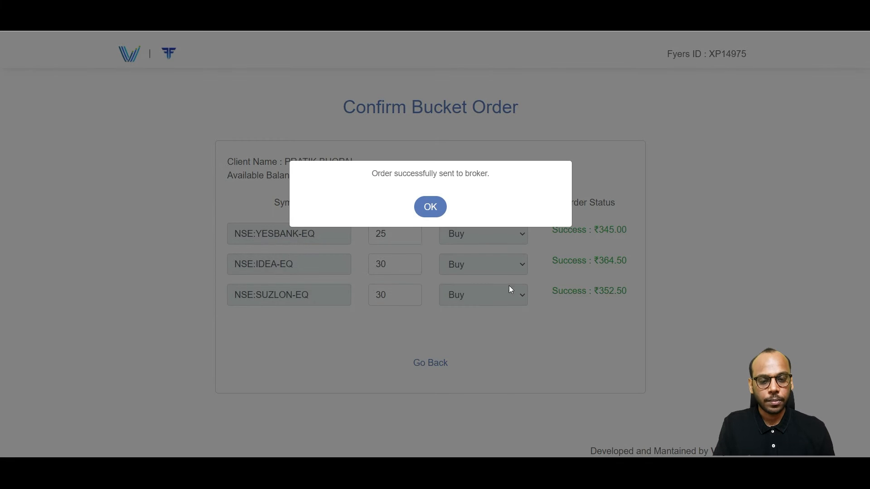
pyautogui.click(429, 209)
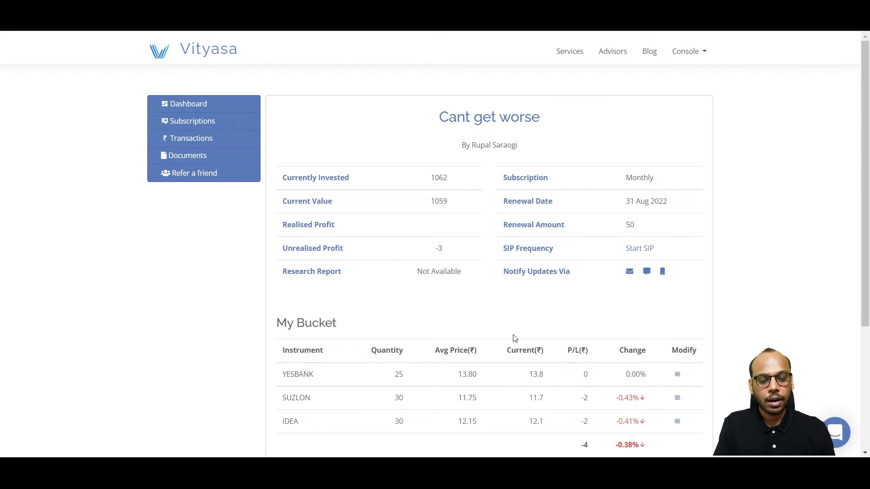
# Step: Check the client's My Bucket holdings and the stock positions in the Fyers trading platform, dismissing the watchlist message
pyautogui.scroll(-2, 513, 338)
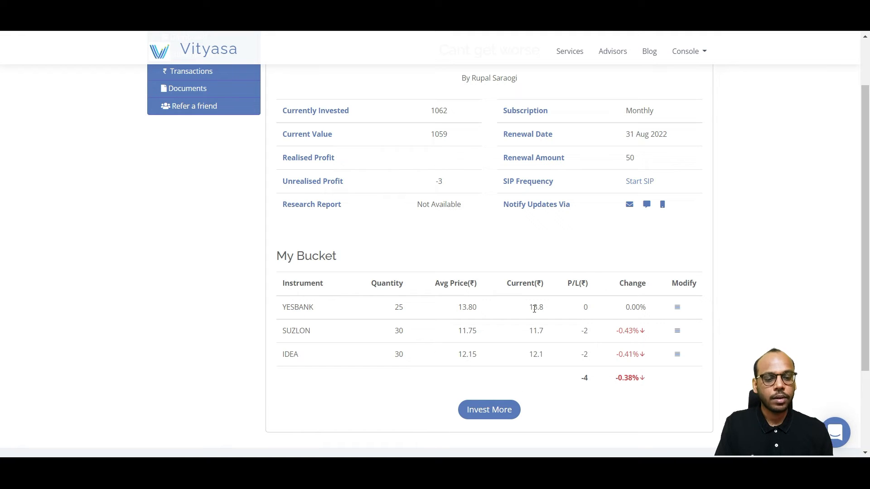
pyautogui.scroll(1, 534, 309)
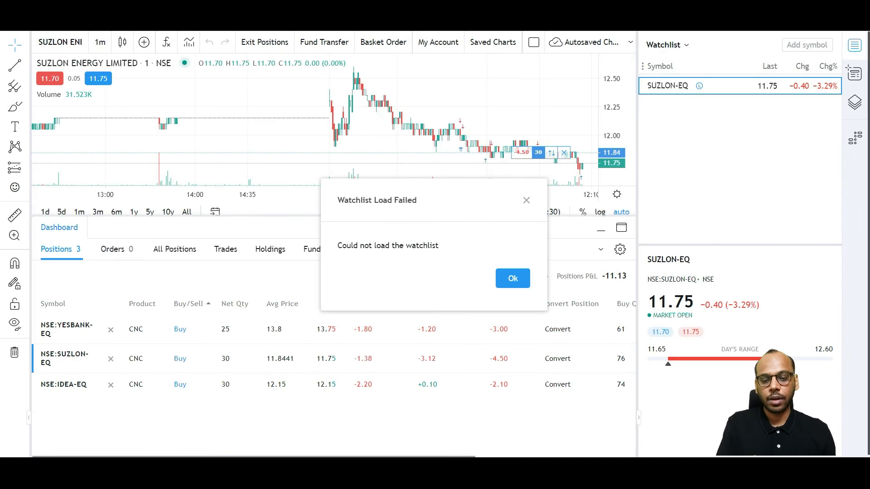
pyautogui.click(513, 279)
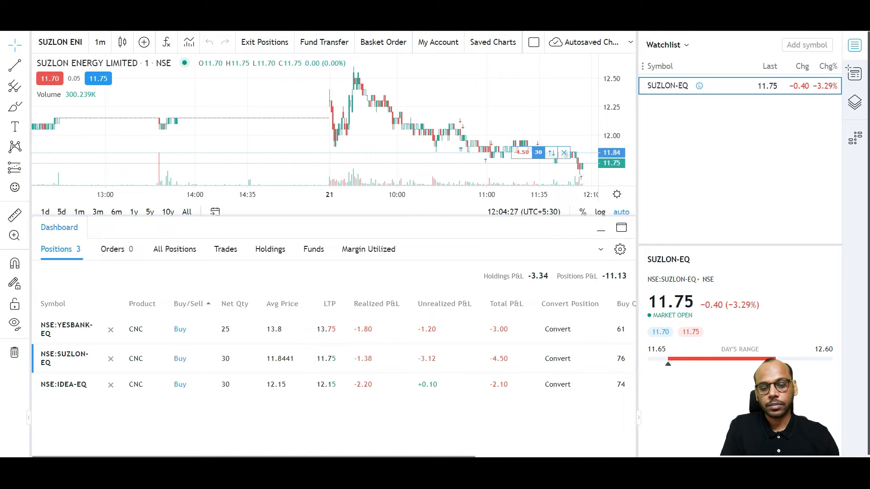
# Step: Return to the advisor's Stock Bucket page in Vityasa and set SUZLON's minimum quantity in the rebalanced bucket to 4
pyautogui.hotkey('alt', 'Tab')
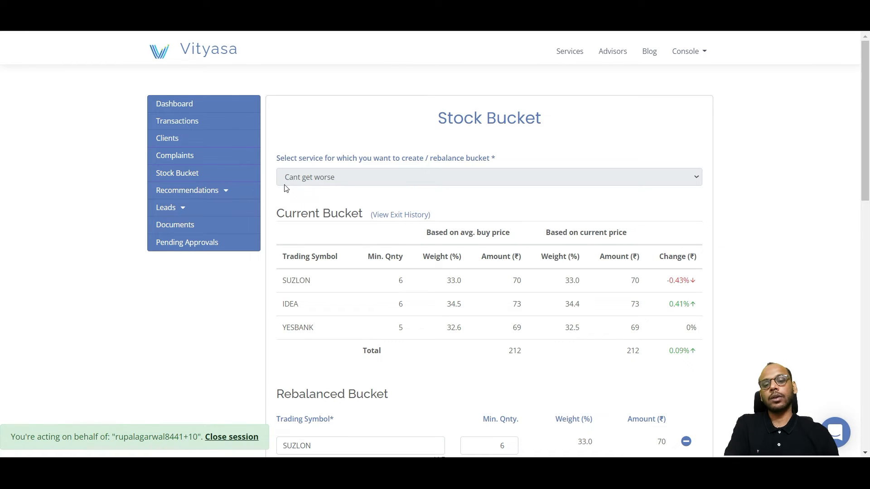
pyautogui.scroll(-2, 416, 175)
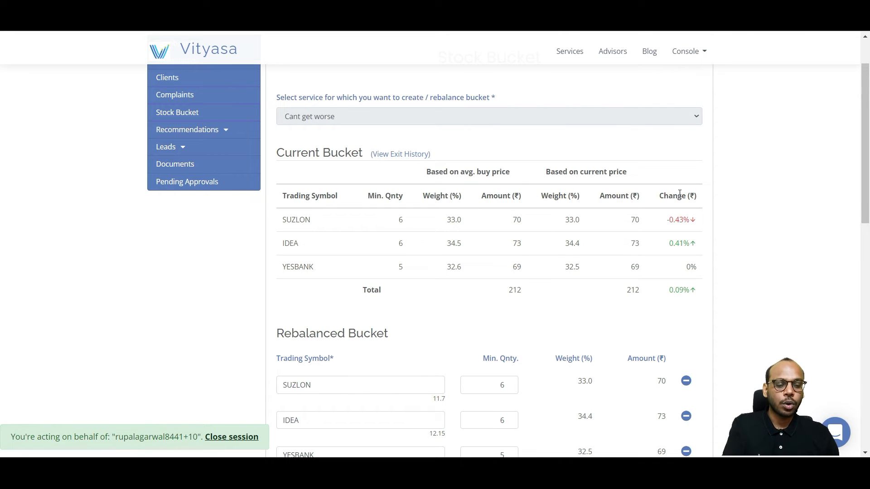
pyautogui.scroll(-1, 750, 206)
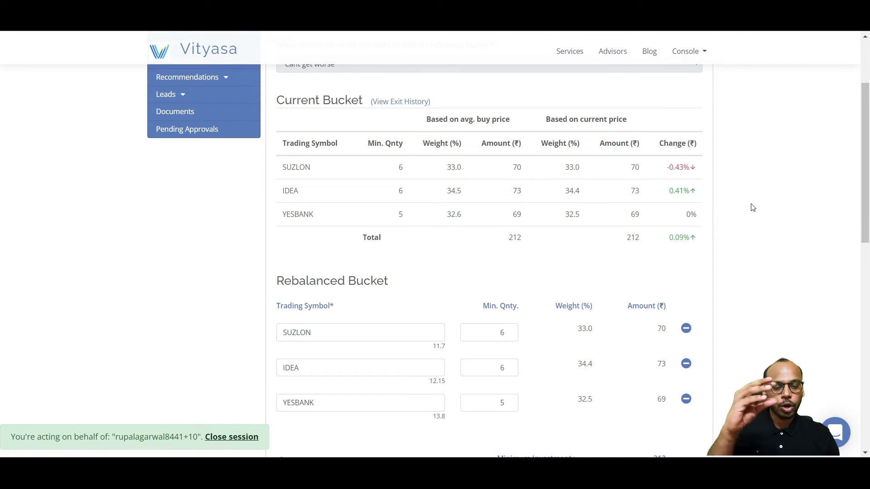
pyautogui.scroll(-1, 753, 207)
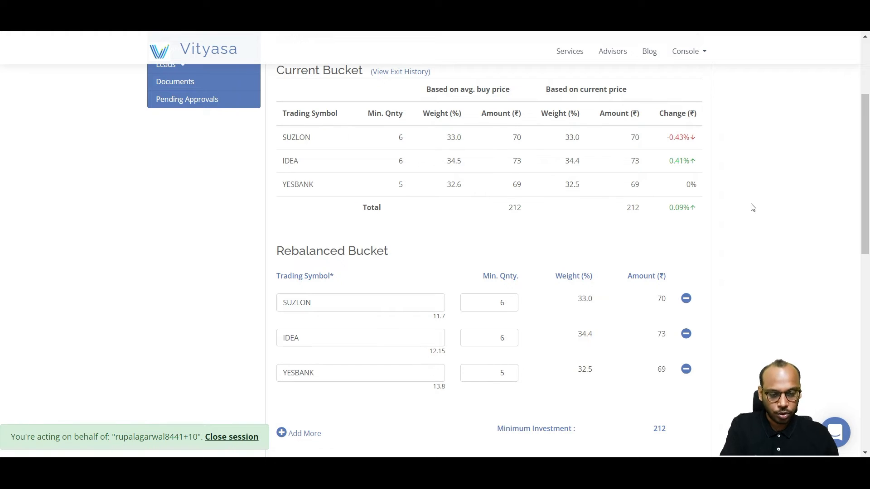
pyautogui.click(509, 306)
pyautogui.click(508, 305)
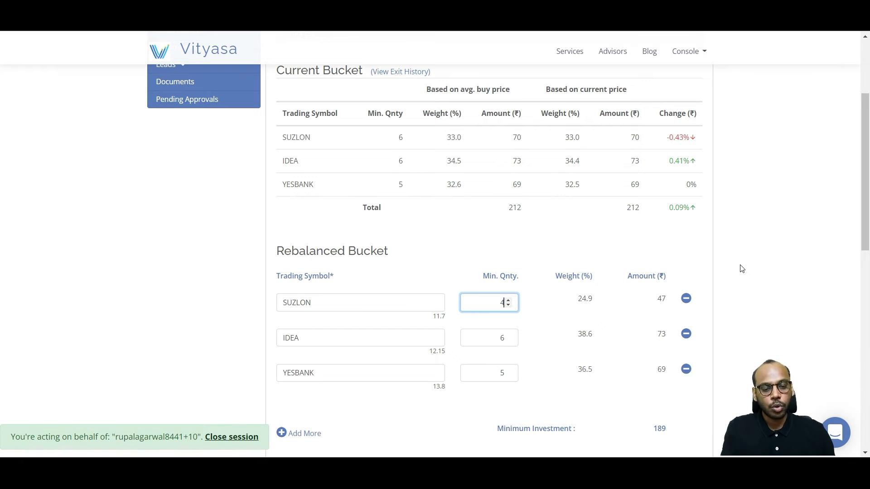
# Step: Add ZEELEARN to the rebalanced bucket with a minimum quantity of 2
pyautogui.scroll(-1, 742, 269)
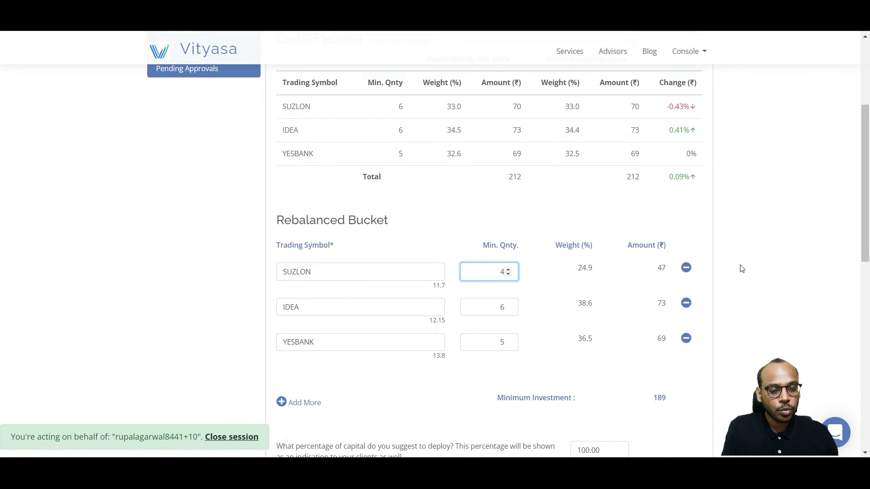
pyautogui.click(300, 405)
pyautogui.click(342, 379)
pyautogui.write('z')
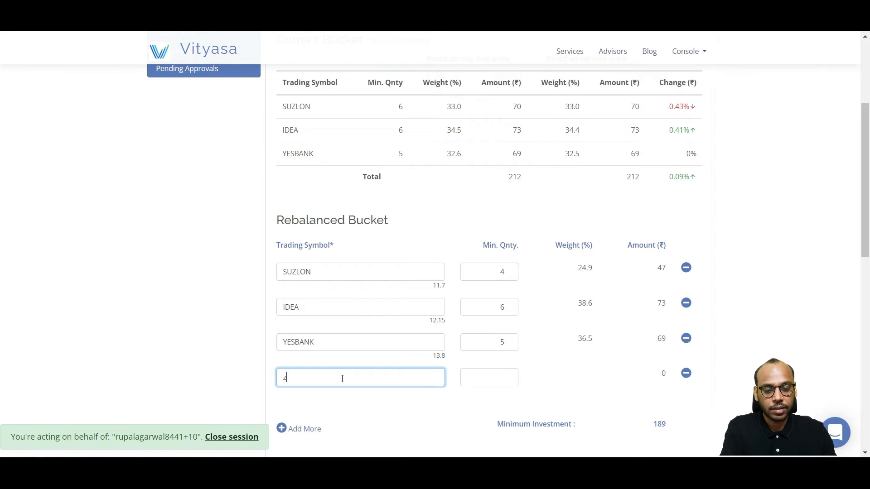
pyautogui.write('ee lea')
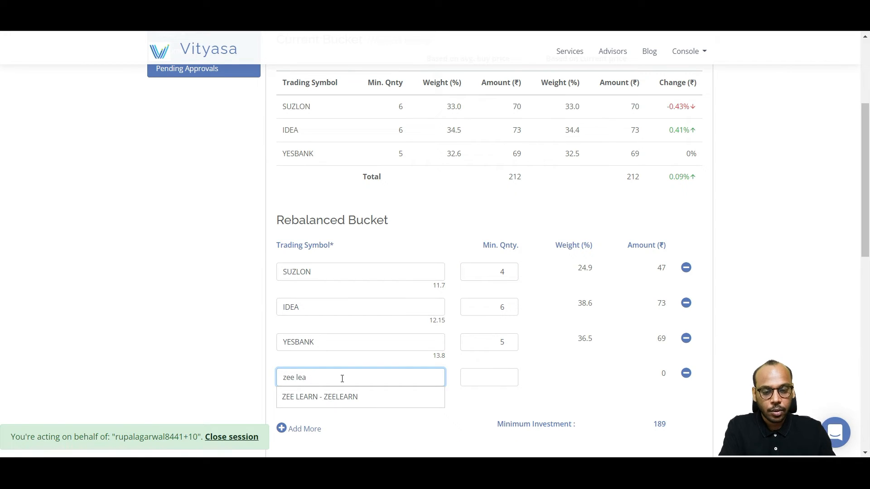
pyautogui.click(363, 402)
pyautogui.click(502, 377)
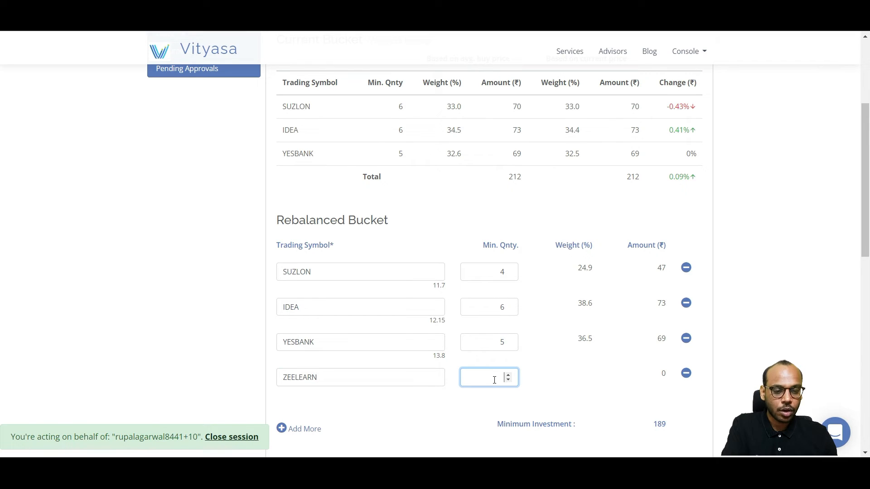
pyautogui.write('2')
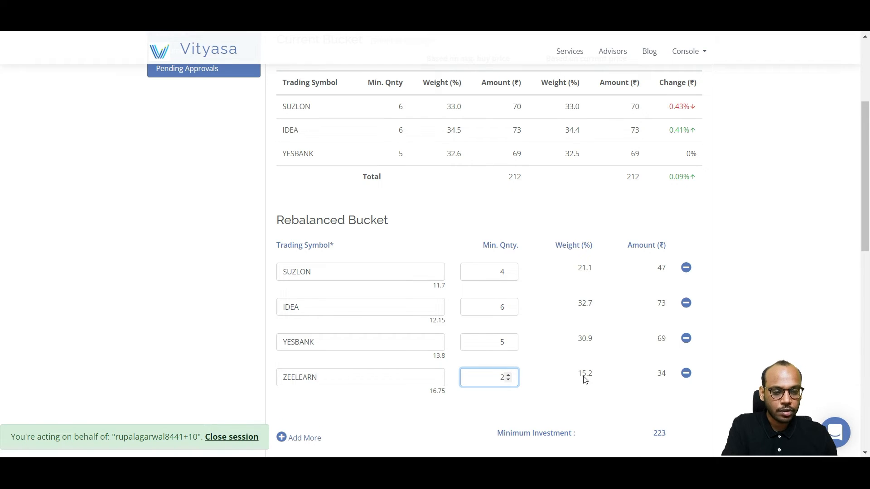
pyautogui.click(607, 403)
# Step: Review the rebalanced weights, the suggested capital percentage and the net bucket changes with the additional investment
pyautogui.scroll(-2, 606, 402)
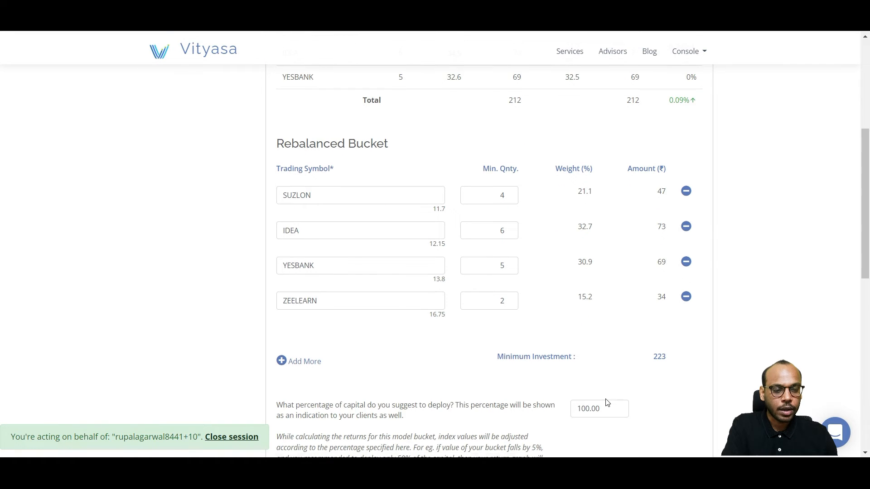
pyautogui.scroll(-1, 639, 365)
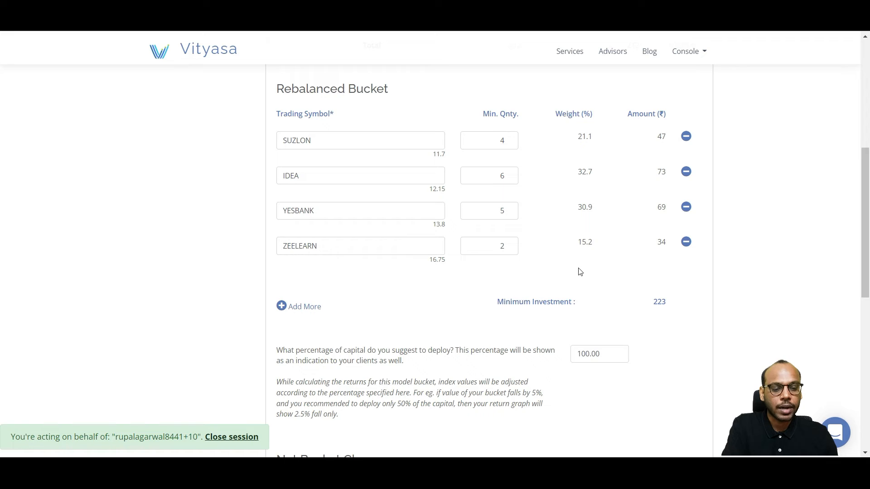
pyautogui.scroll(-1, 579, 272)
pyautogui.scroll(-1, 580, 272)
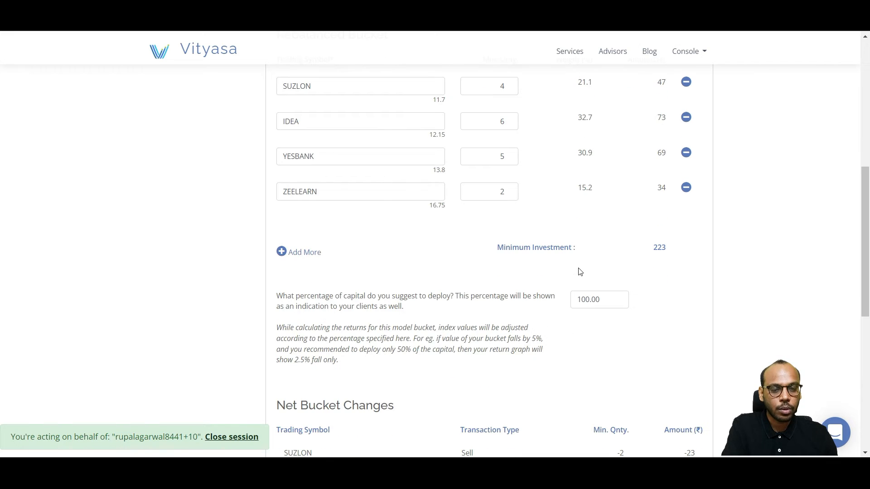
pyautogui.scroll(-1, 670, 254)
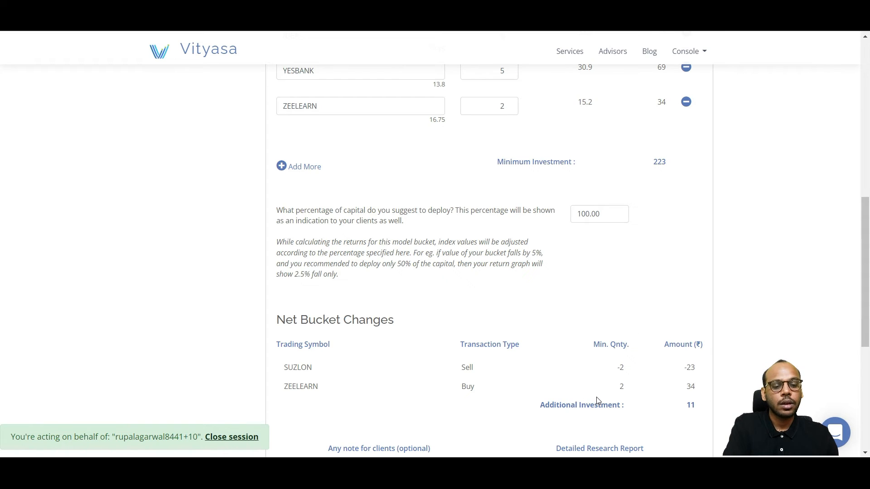
pyautogui.scroll(-1, 597, 401)
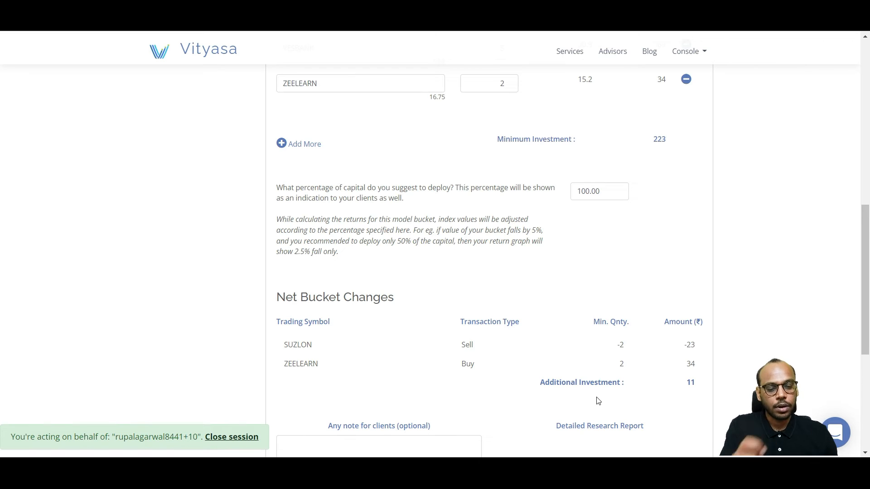
pyautogui.scroll(-2, 644, 371)
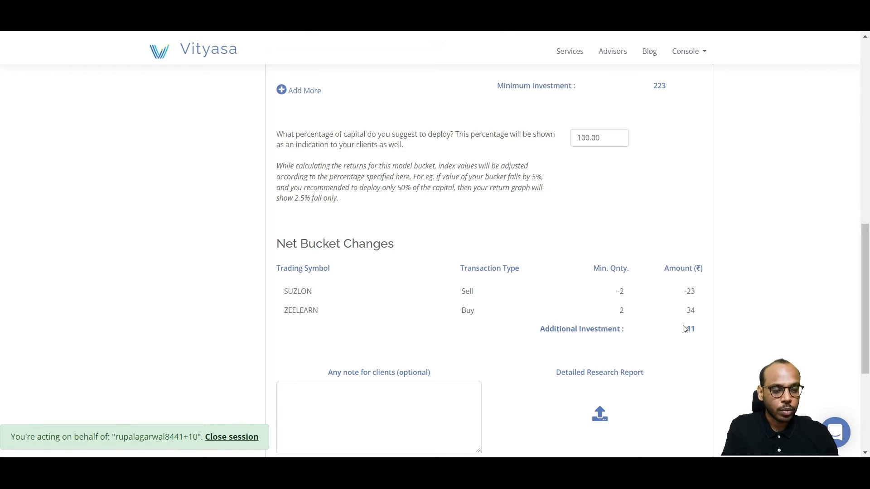
pyautogui.scroll(5, 685, 329)
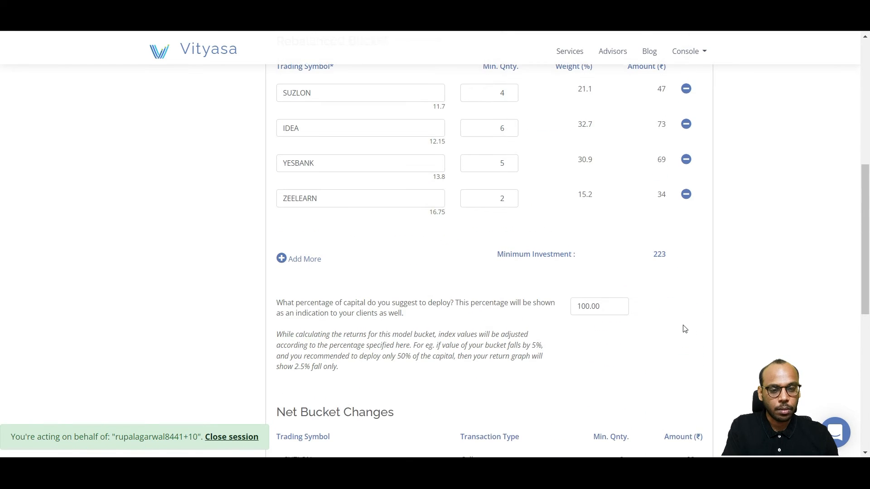
pyautogui.scroll(-2, 685, 329)
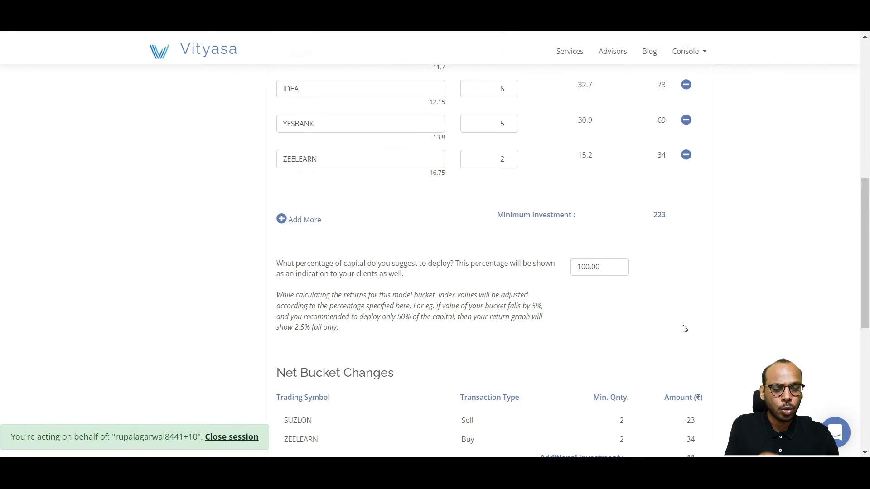
# Step: Set SUZLON's minimum quantity in the rebalanced bucket to 3 and check the net bucket changes
pyautogui.scroll(3, 685, 329)
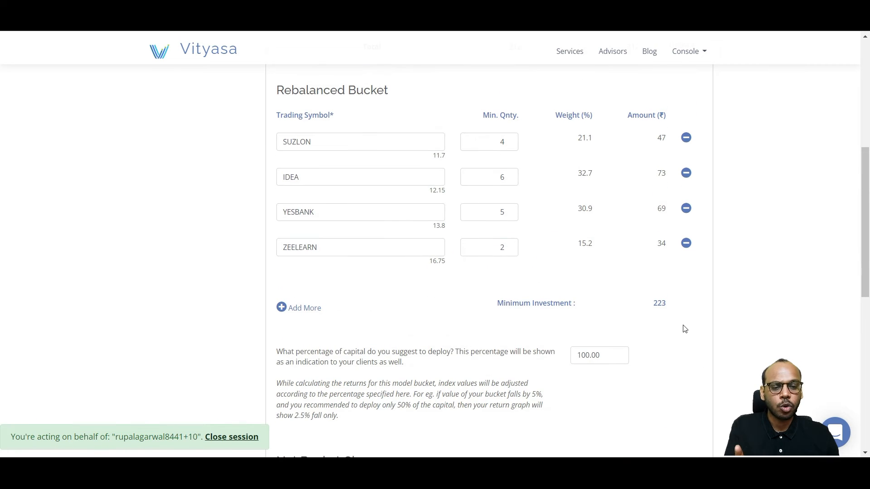
pyautogui.click(508, 145)
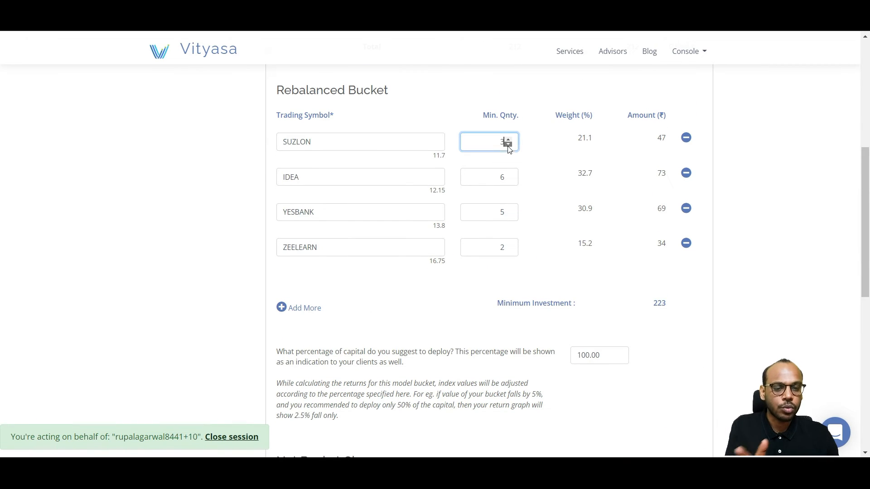
pyautogui.click(673, 353)
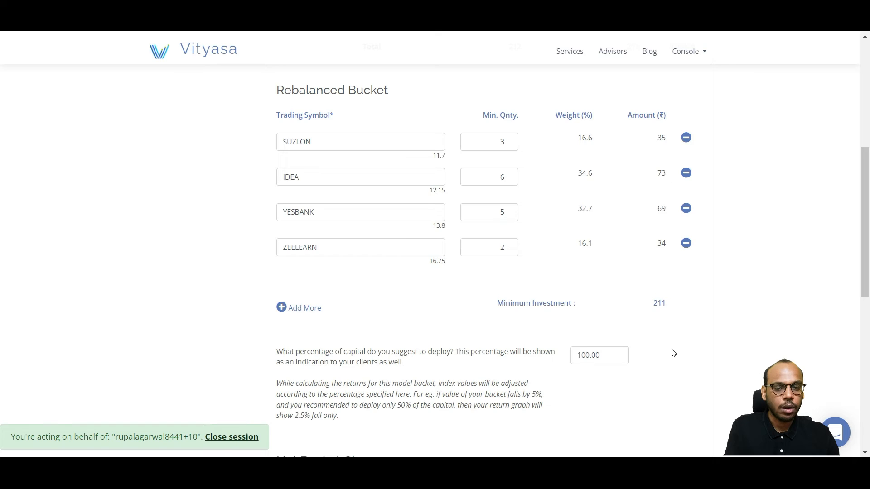
pyautogui.scroll(-3, 674, 353)
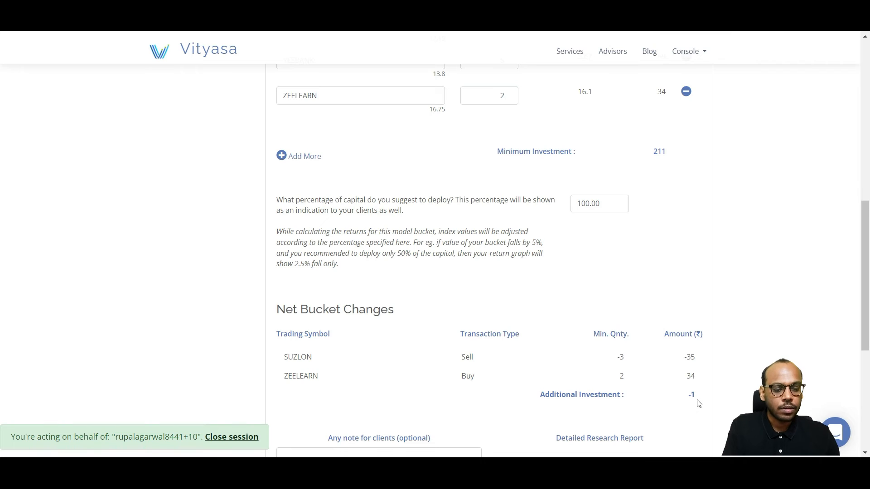
# Step: Add the client note "Adding zeelearn as it looks promising." and publish the rebalanced bucket, confirming the publication
pyautogui.scroll(-3, 699, 403)
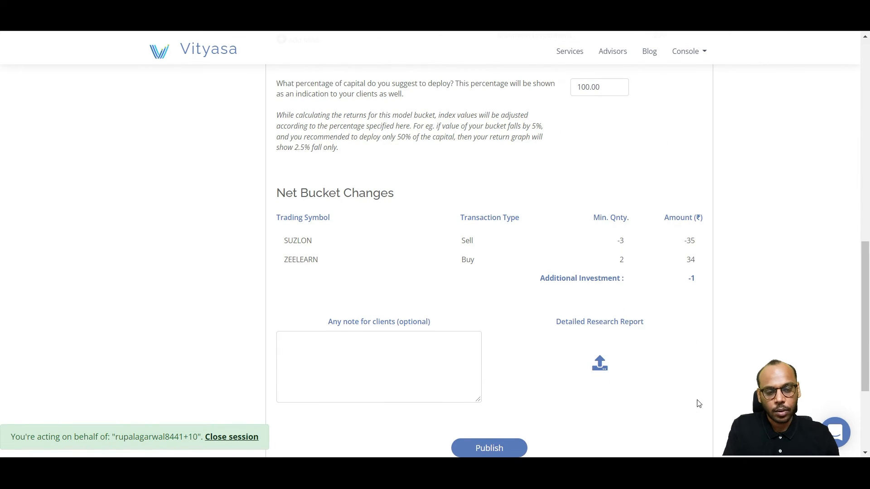
pyautogui.click(412, 377)
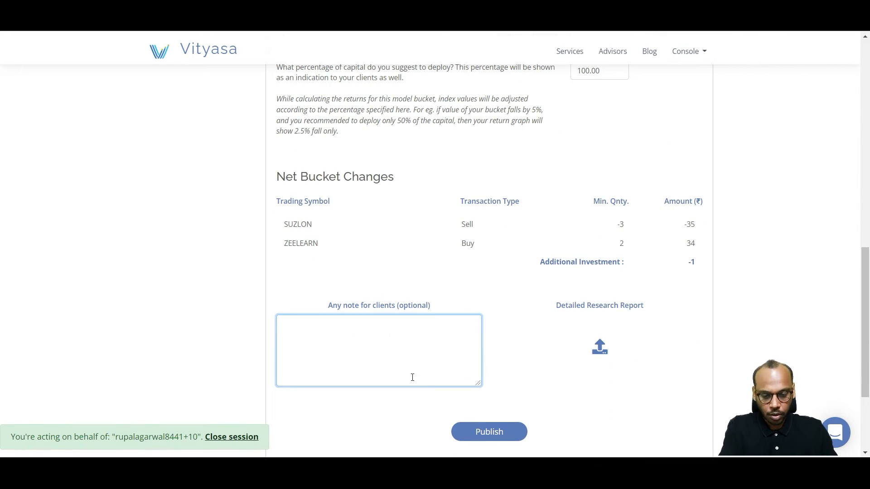
pyautogui.write('Adding zeelear')
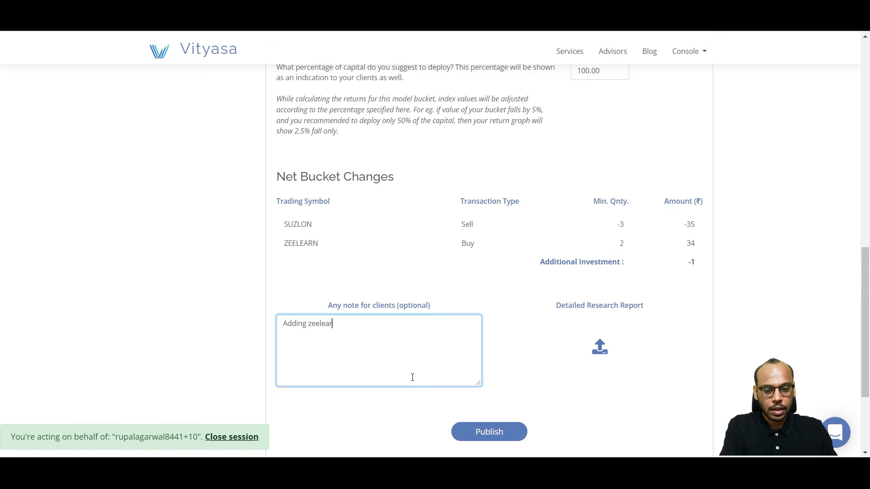
pyautogui.write('n as it loo')
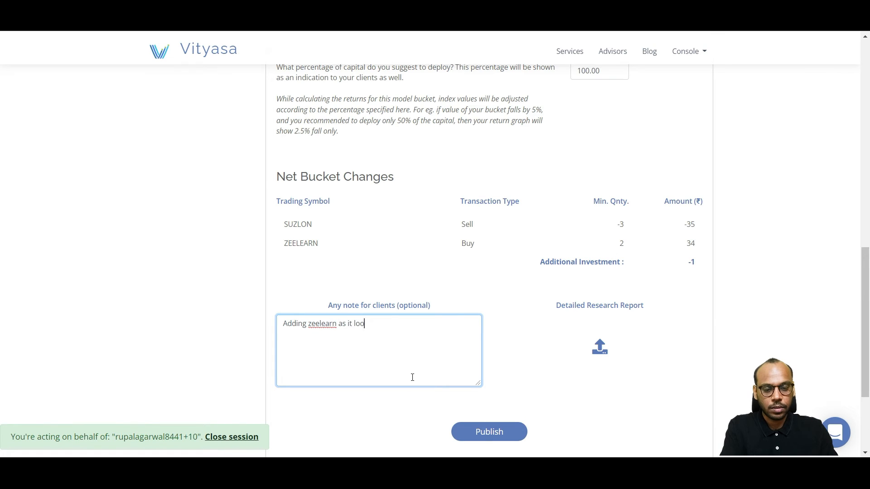
pyautogui.write('ks pro')
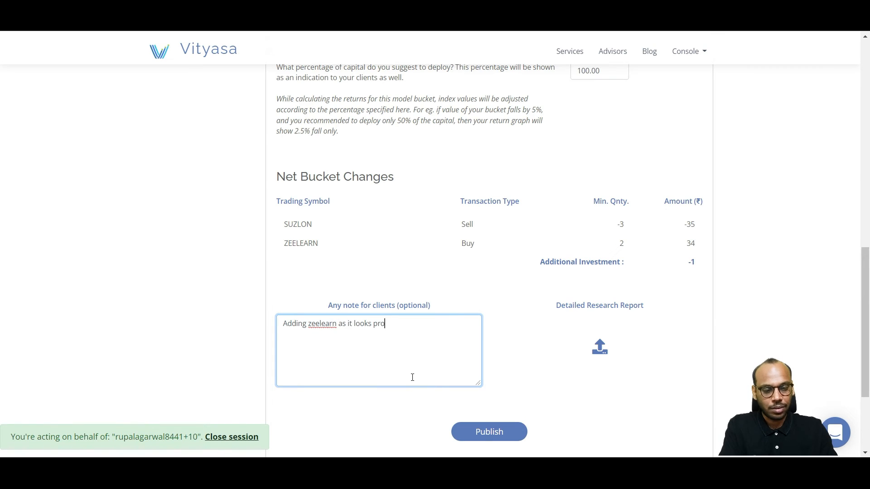
pyautogui.write('mising.')
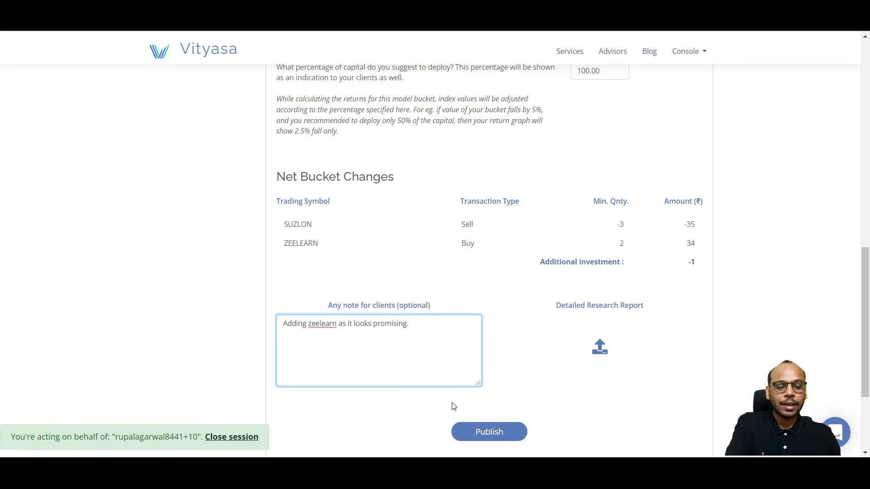
pyautogui.click(490, 432)
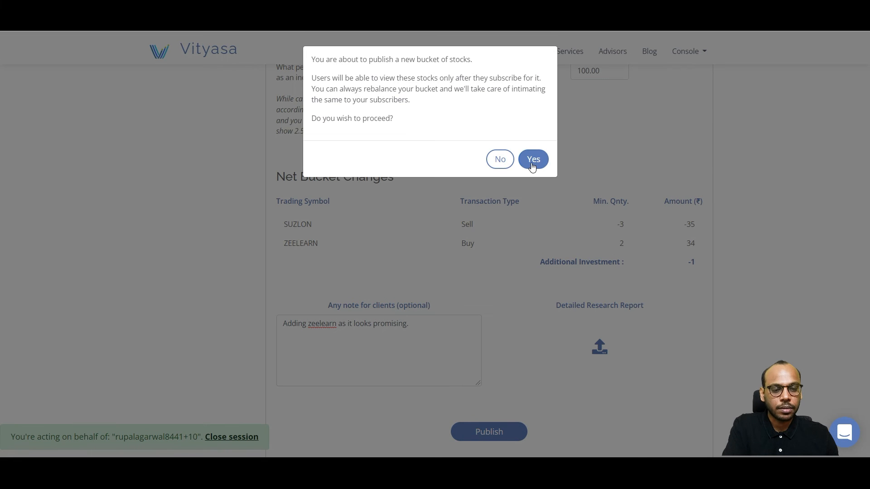
pyautogui.click(535, 161)
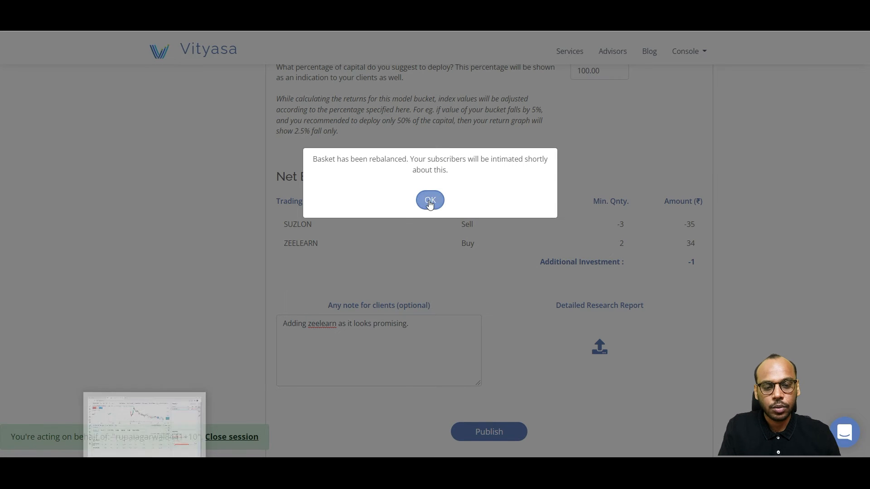
# Step: Switch to the client's Cant get worse page, refresh it, and review the Advisor Recommended Bucket and Bucket Changes
pyautogui.click(430, 201)
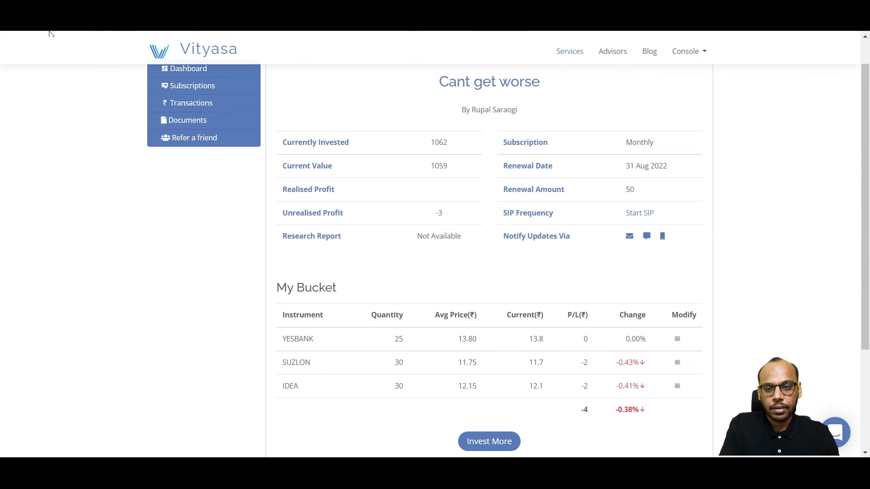
pyautogui.click(48, 29)
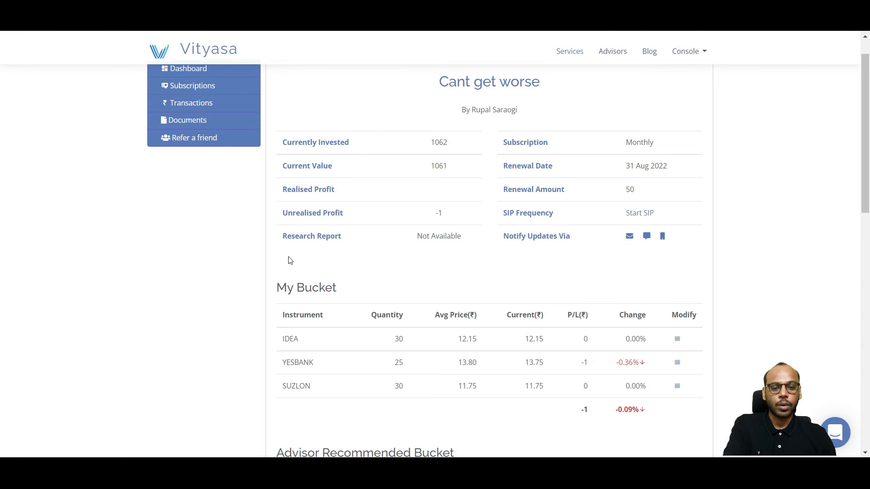
pyautogui.scroll(-1, 290, 260)
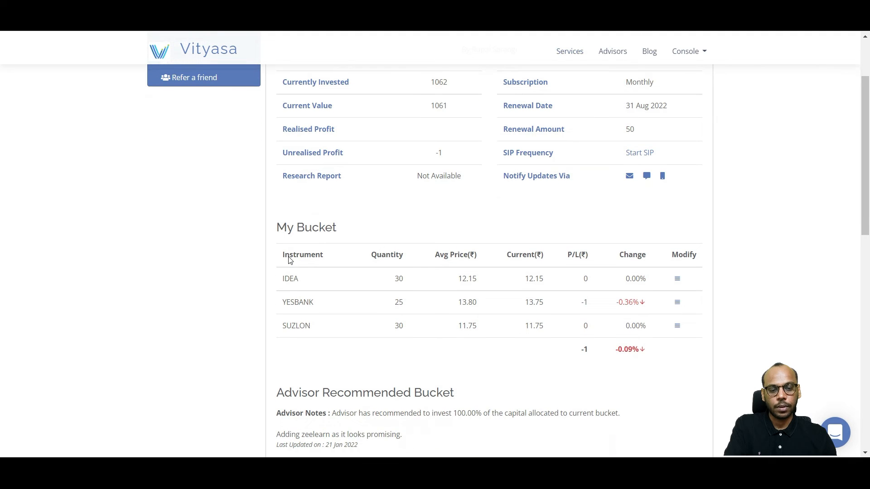
pyautogui.scroll(-1, 289, 257)
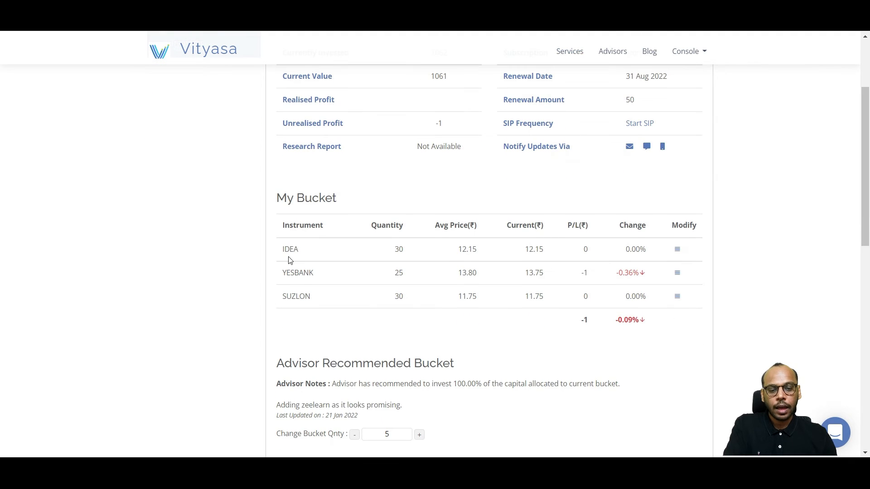
pyautogui.scroll(-3, 460, 236)
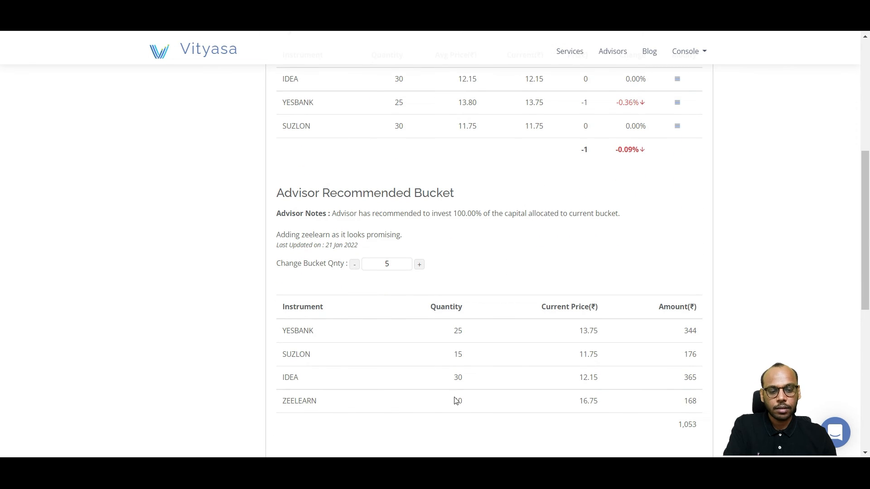
pyautogui.scroll(-1, 477, 397)
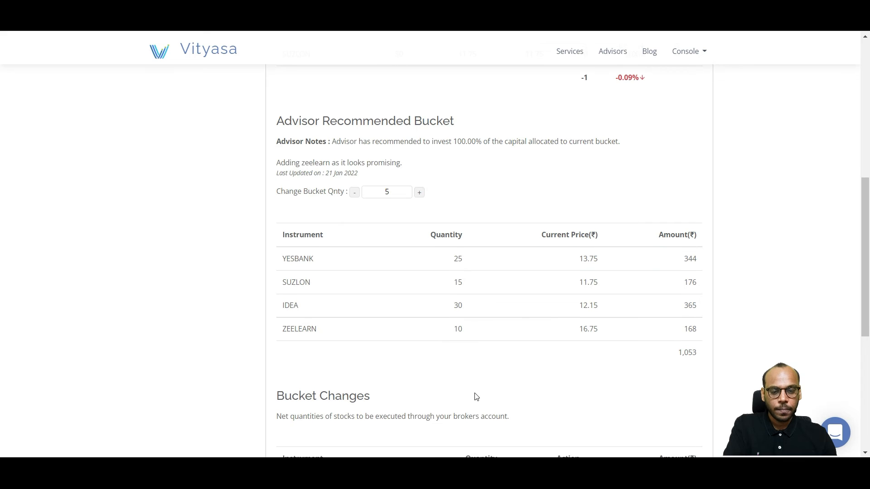
pyautogui.scroll(-1, 476, 397)
pyautogui.scroll(-1, 476, 393)
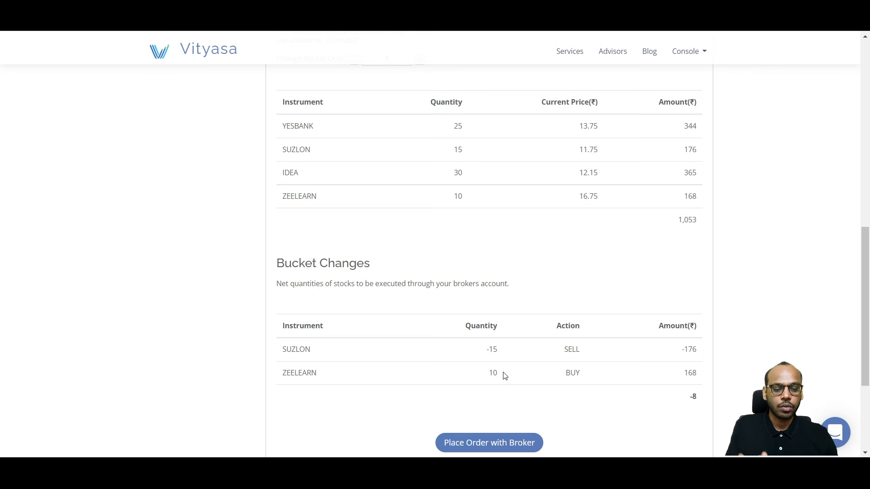
# Step: Raise the recommended bucket quantity to 7 and review the stock quantities and bucket changes
pyautogui.scroll(1, 505, 376)
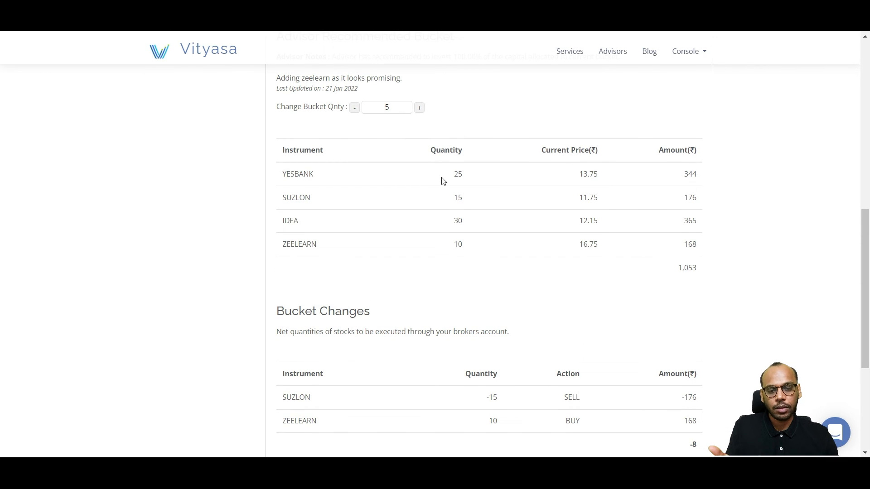
pyautogui.click(420, 109)
pyautogui.click(420, 109)
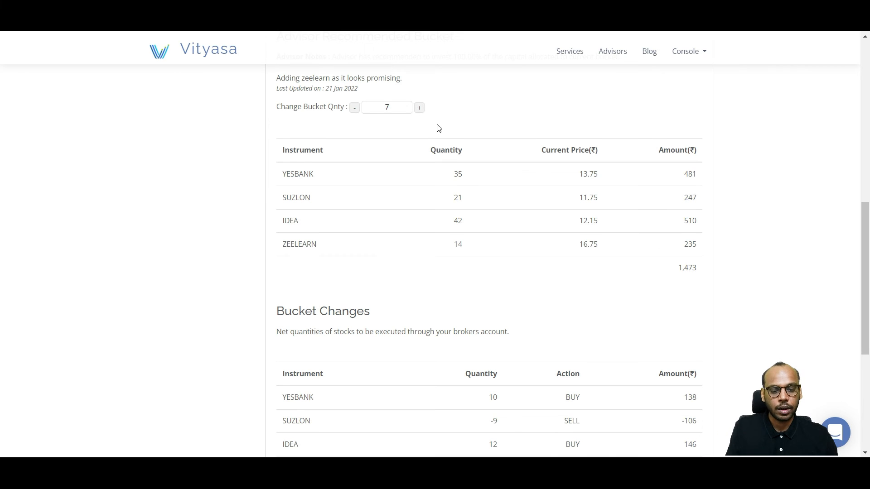
pyautogui.scroll(-1, 477, 212)
pyautogui.scroll(-1, 477, 214)
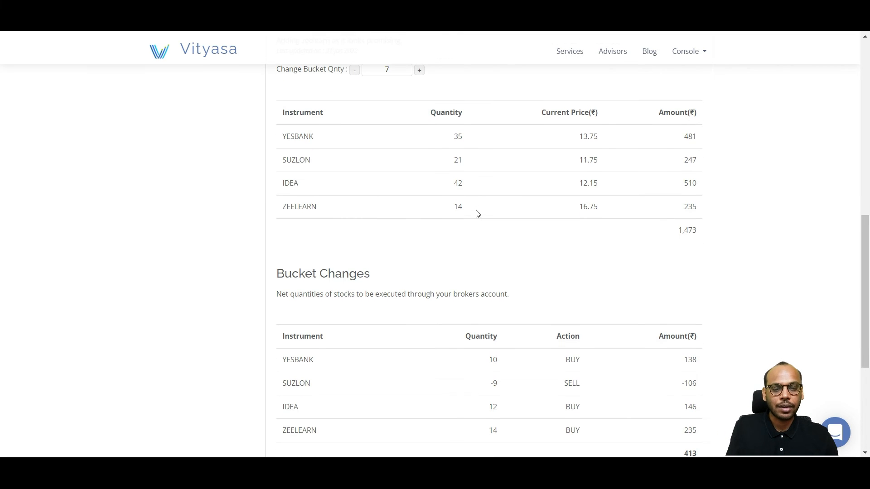
pyautogui.scroll(-1, 478, 213)
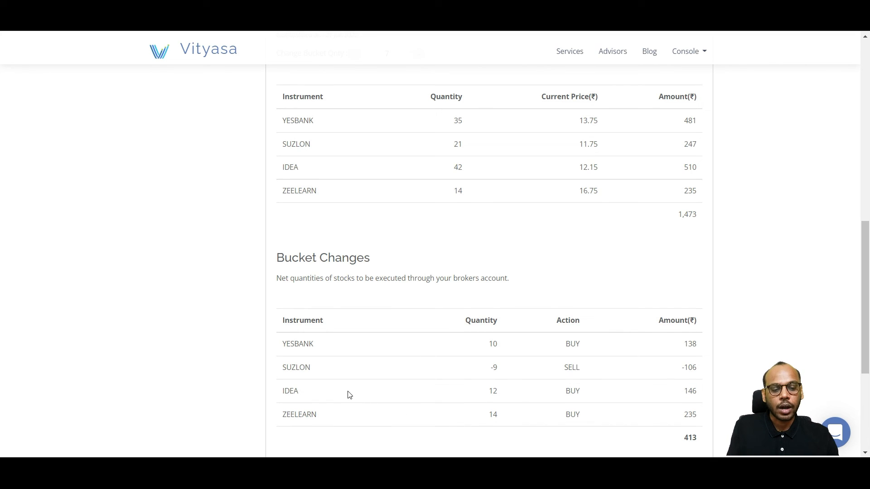
# Step: Return the recommended bucket quantity to 5
pyautogui.scroll(1, 389, 332)
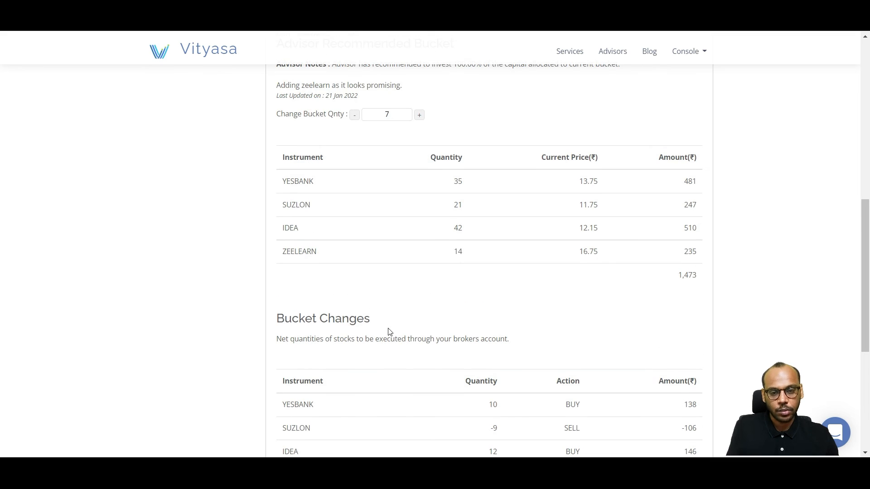
pyautogui.click(353, 115)
pyautogui.click(354, 116)
# Step: Place and confirm the broker order to buy 10 ZEELEARN and sell 15 SUZLON, and return to the service page
pyautogui.scroll(-2, 482, 271)
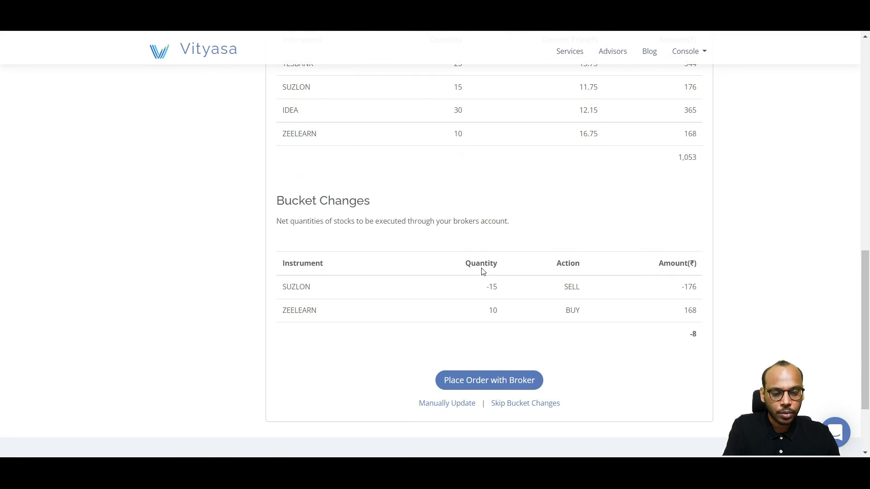
pyautogui.click(502, 385)
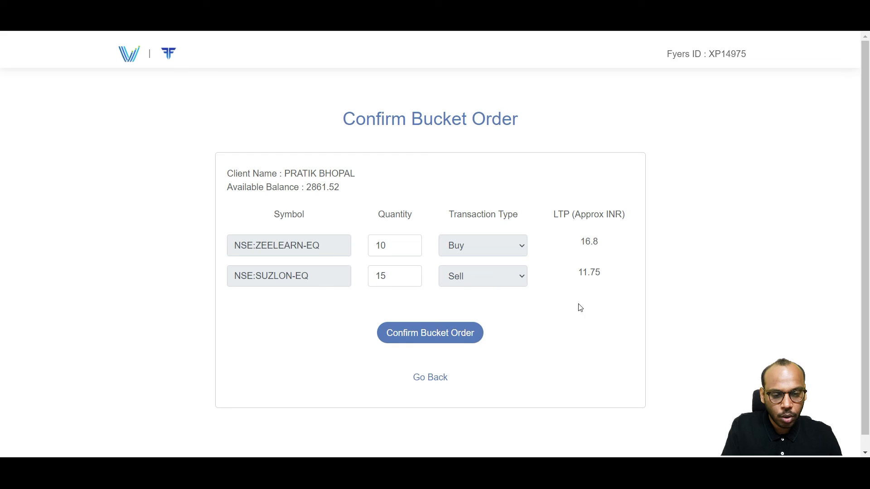
pyautogui.click(442, 335)
pyautogui.click(441, 335)
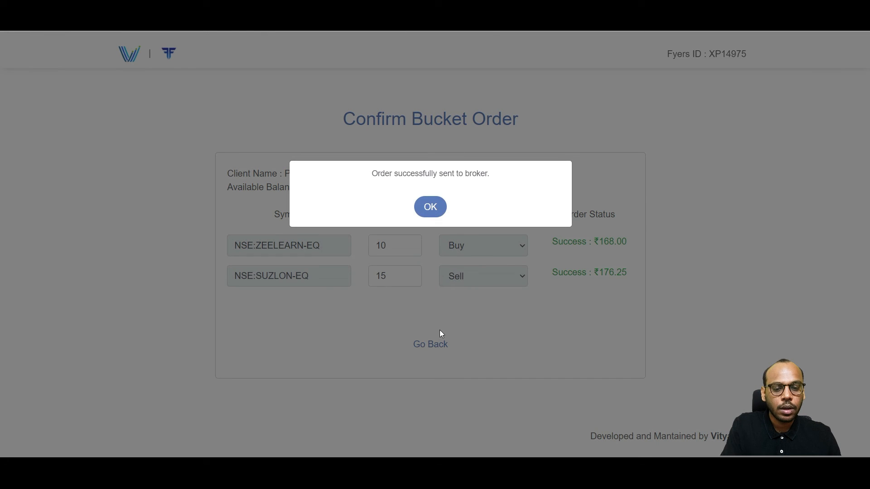
pyautogui.click(430, 209)
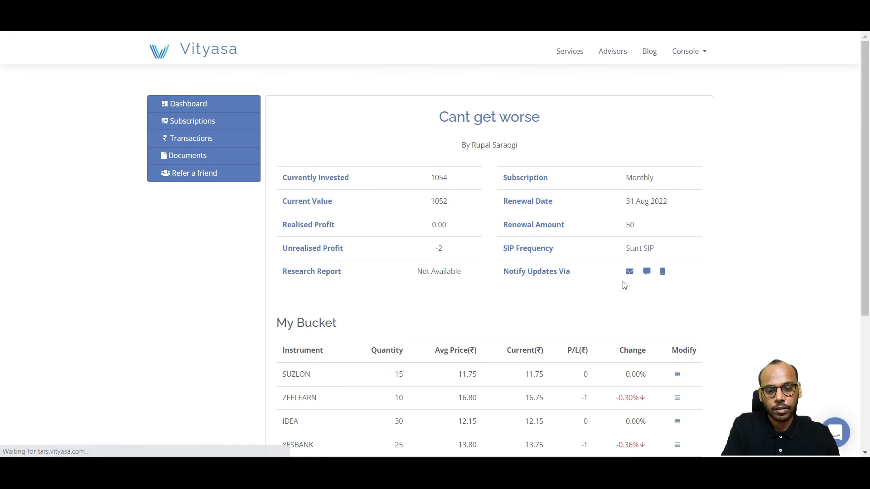
# Step: Check the client's My Bucket holdings and view the Start SIP options without starting one
pyautogui.scroll(-2, 624, 284)
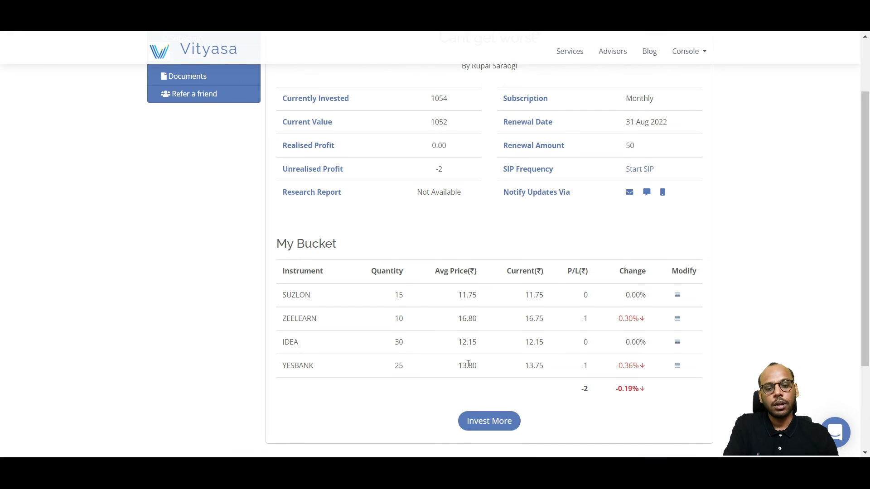
pyautogui.scroll(1, 467, 363)
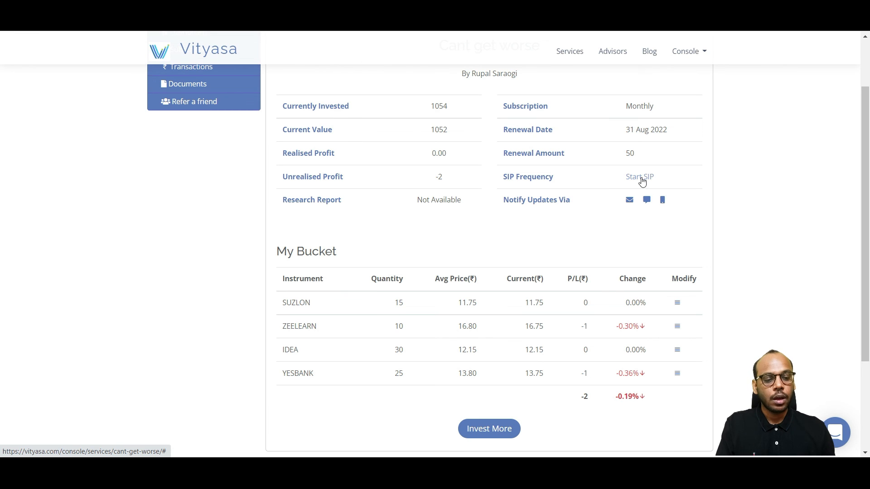
pyautogui.click(640, 178)
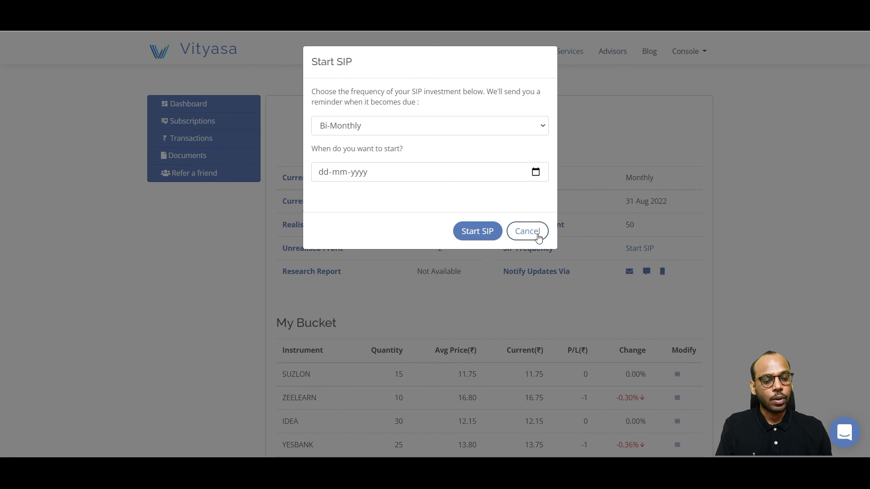
pyautogui.click(527, 231)
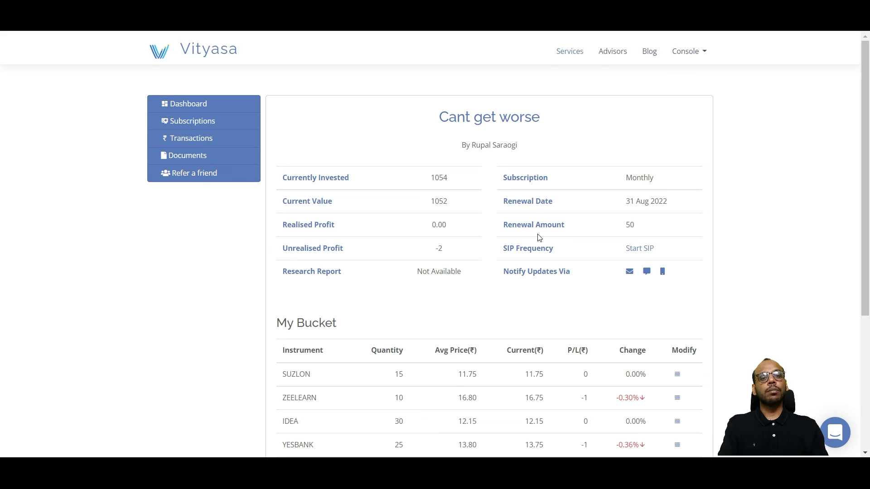